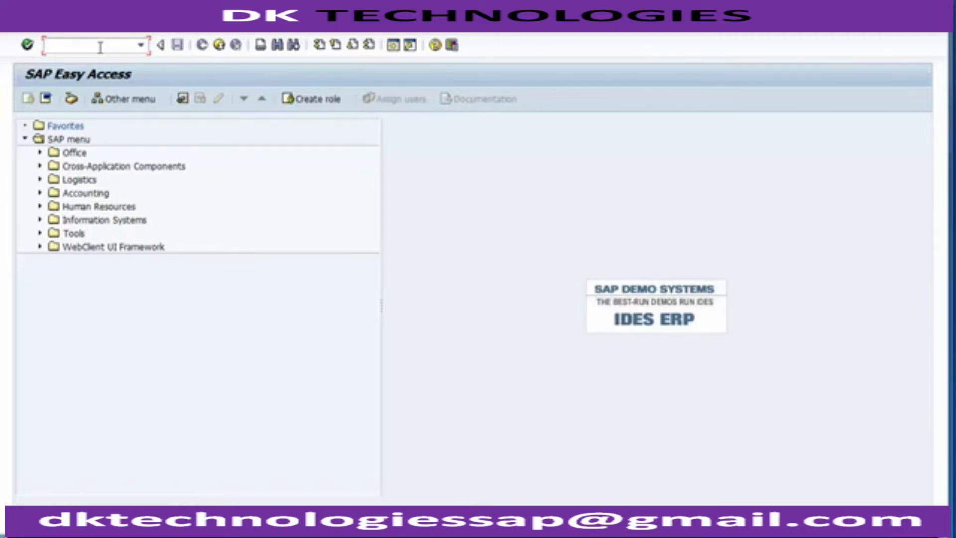
Check the slide for the G/L master creation code, return to SAP and open transaction FS00.
{"action": "type", "text": "F"}
{"action": "key", "text": "BackSpace"}
{"action": "key", "text": "alt+Tab"}
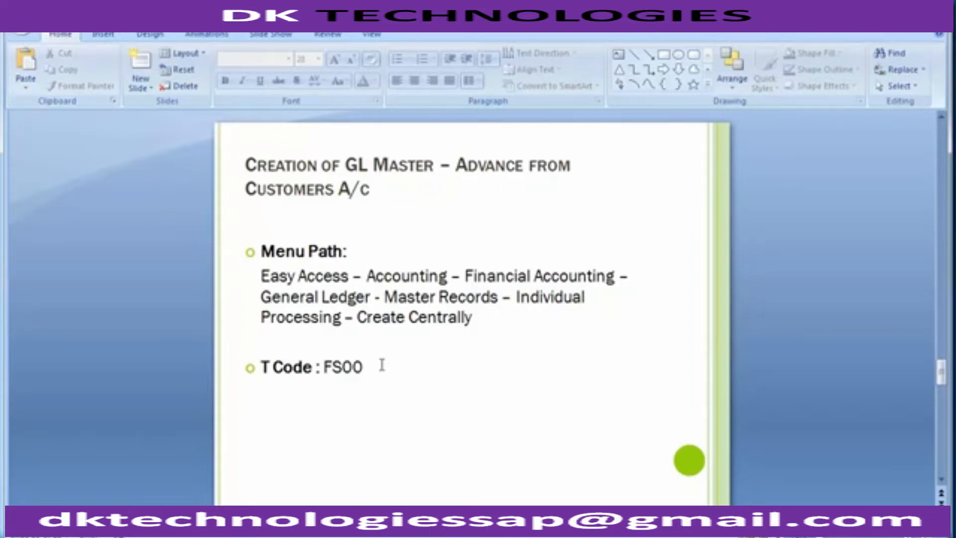
{"action": "key", "text": "alt+Tab"}
{"action": "type", "text": "FS00"}
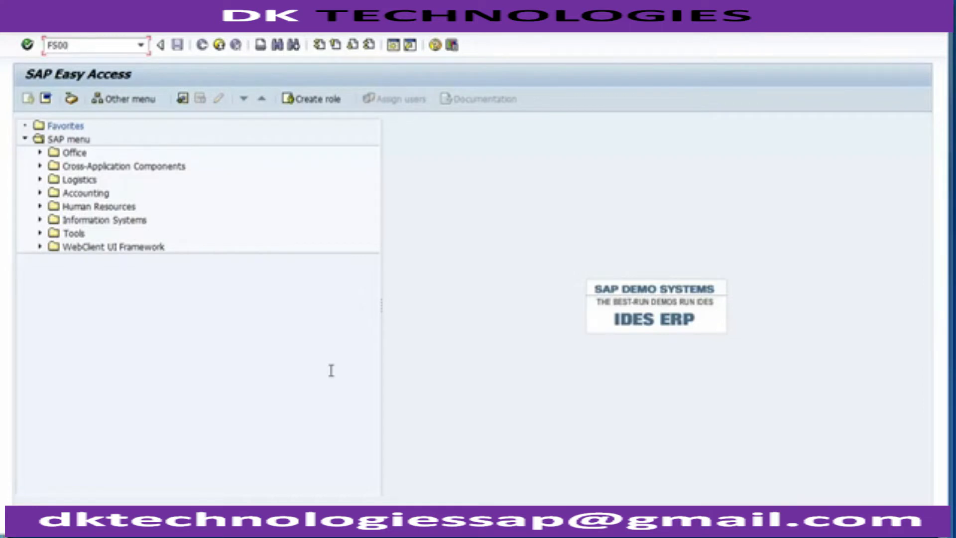
{"action": "key", "text": "Return"}
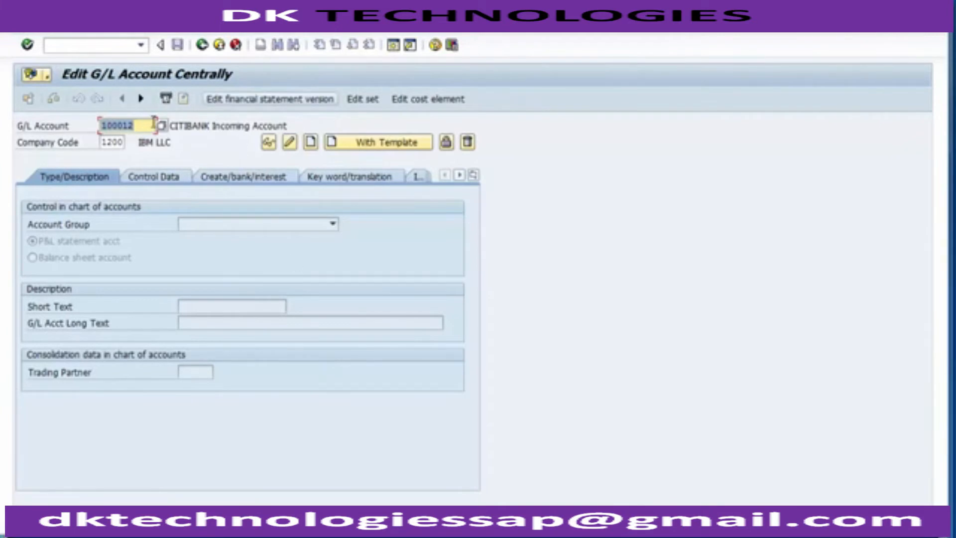
Clear the G/L account number and list the existing G/L accounts in chart of accounts 1000.
{"action": "key", "text": "BackSpace"}
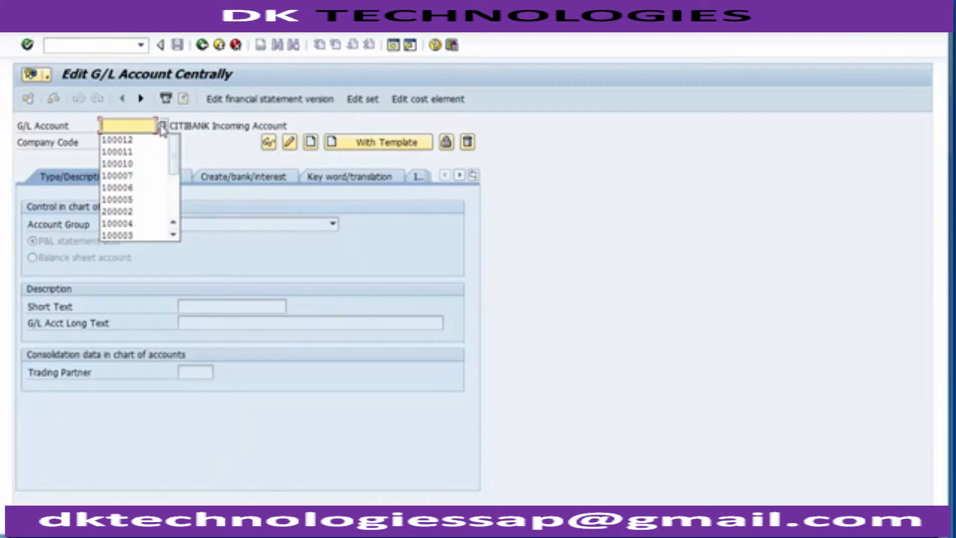
{"action": "left_click", "coordinate": [162, 127]}
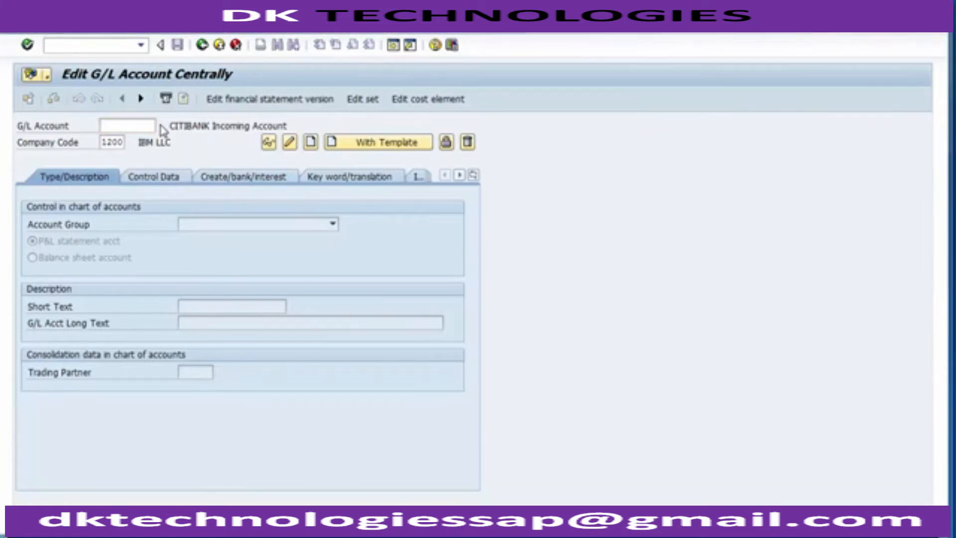
{"action": "left_click", "coordinate": [162, 128]}
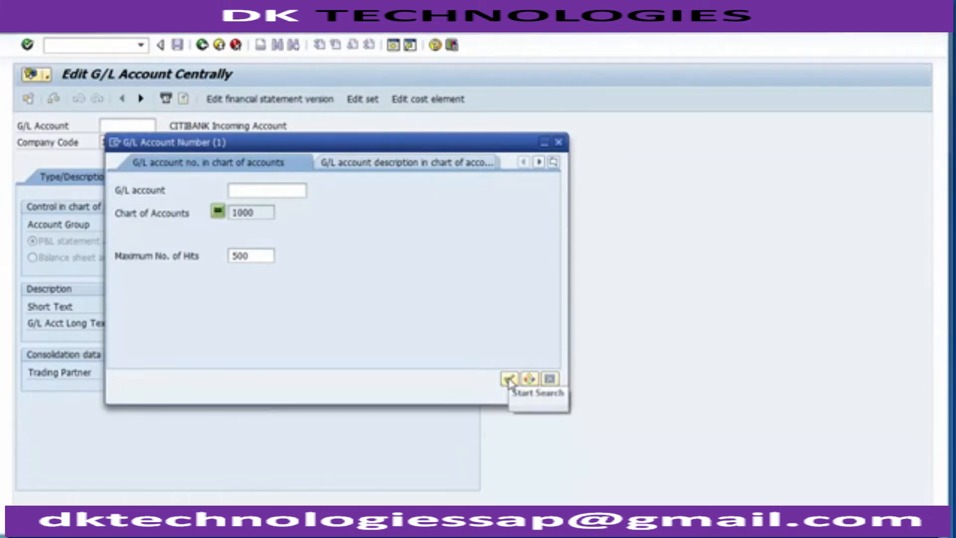
{"action": "left_click", "coordinate": [509, 380]}
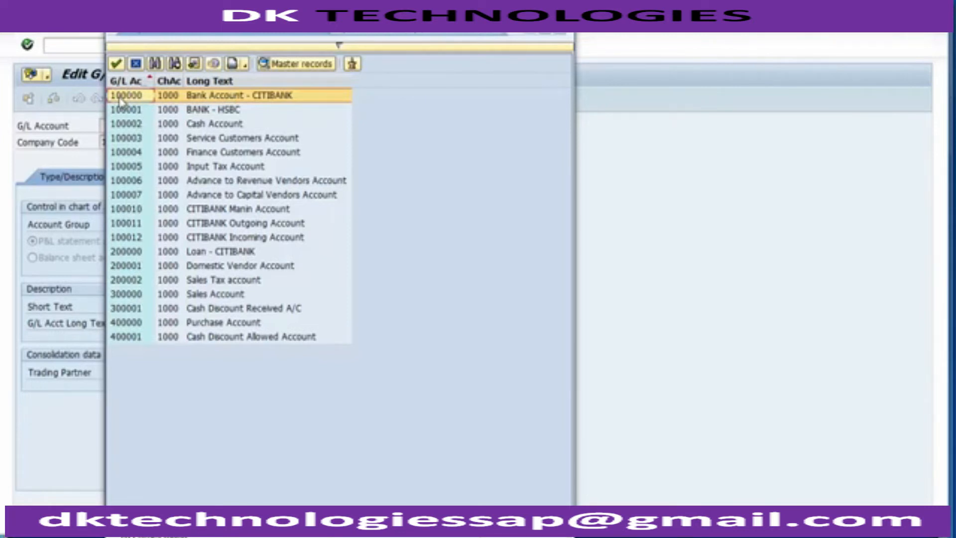
Examine the listed G/L accounts, especially the 200000 series, to determine the last number used for liabilities.
{"action": "key", "text": "Down"}
{"action": "key", "text": "Down"}
{"action": "key", "text": "Down"}
{"action": "key", "text": "Down"}
{"action": "key", "text": "Down"}
{"action": "key", "text": "Down"}
{"action": "key", "text": "Down"}
{"action": "key", "text": "Down"}
{"action": "key", "text": "Down"}
{"action": "key", "text": "Down"}
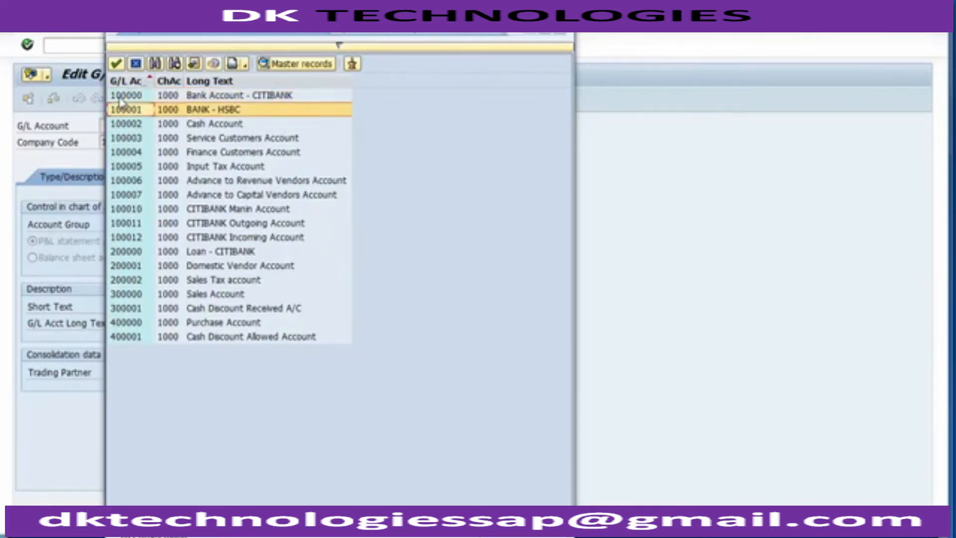
{"action": "key", "text": "Down"}
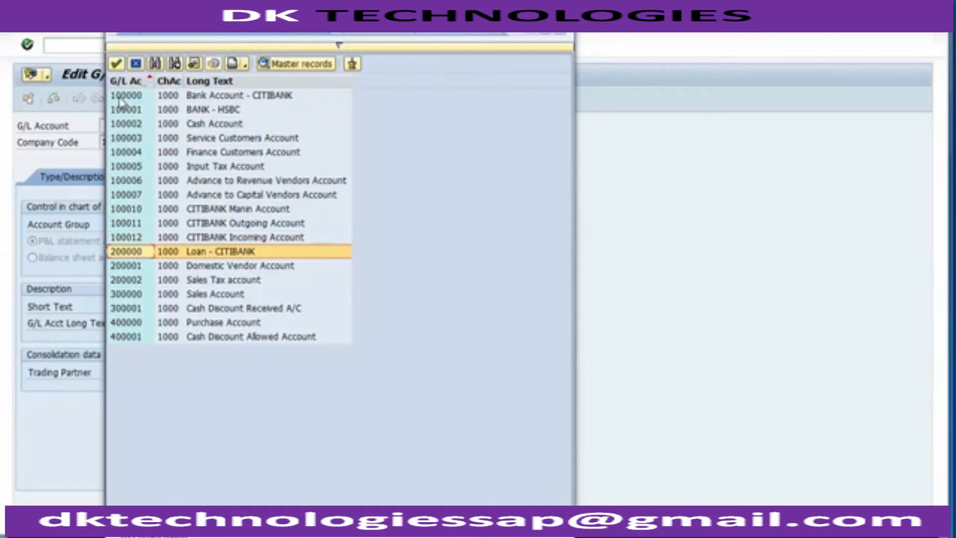
{"action": "key", "text": "Down"}
{"action": "key", "text": "Down"}
{"action": "key", "text": "Down"}
{"action": "key", "text": "Up"}
{"action": "key", "text": "Up"}
{"action": "key", "text": "Up"}
{"action": "key", "text": "Down"}
{"action": "key", "text": "Down"}
{"action": "key", "text": "Up"}
{"action": "key", "text": "Up"}
{"action": "key", "text": "Down"}
{"action": "key", "text": "Down"}
{"action": "key", "text": "Up"}
{"action": "key", "text": "Up"}
{"action": "key", "text": "Down"}
{"action": "key", "text": "Up"}
{"action": "key", "text": "Down"}
{"action": "key", "text": "Down"}
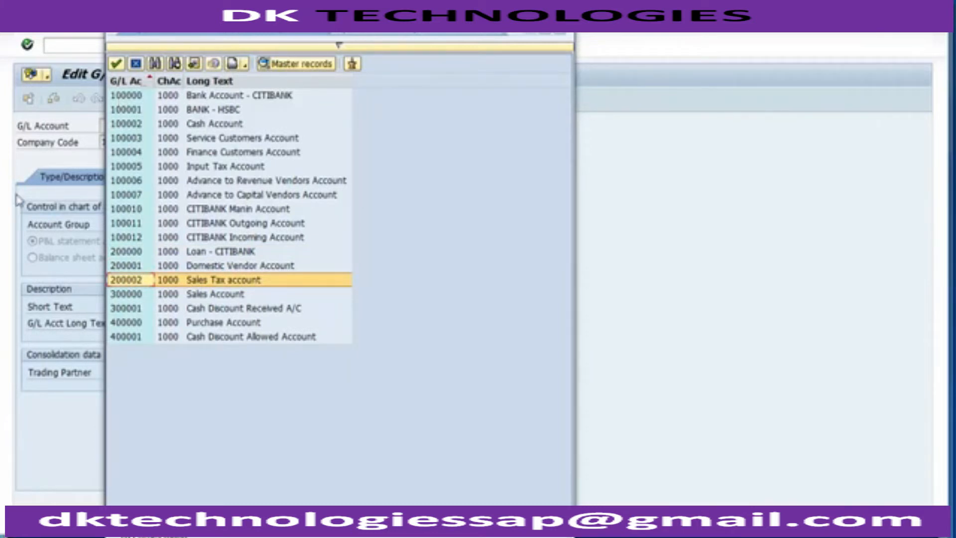
Pick account 200002 from the list, change the number to 200003 and start creating it in company code 1200.
{"action": "double_click", "coordinate": [122, 280]}
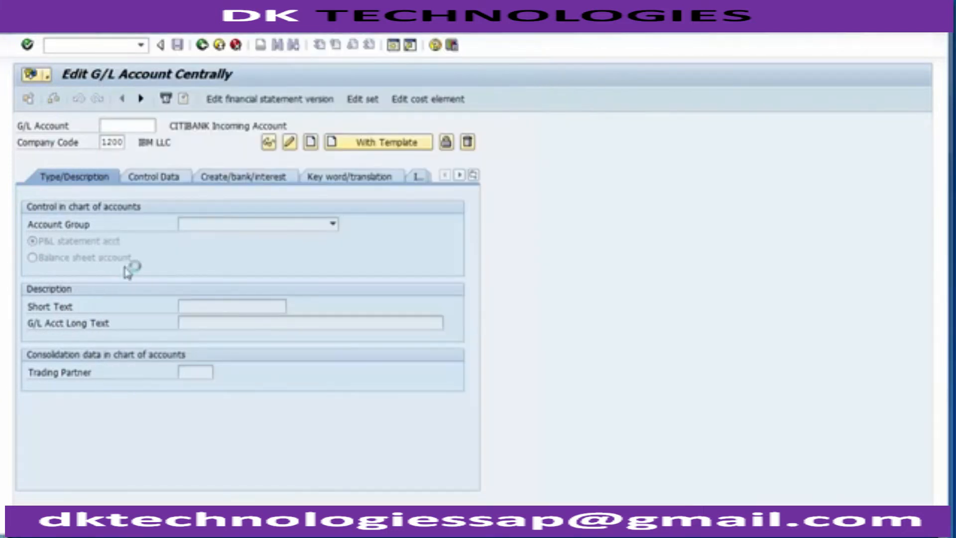
{"action": "left_click", "coordinate": [131, 126]}
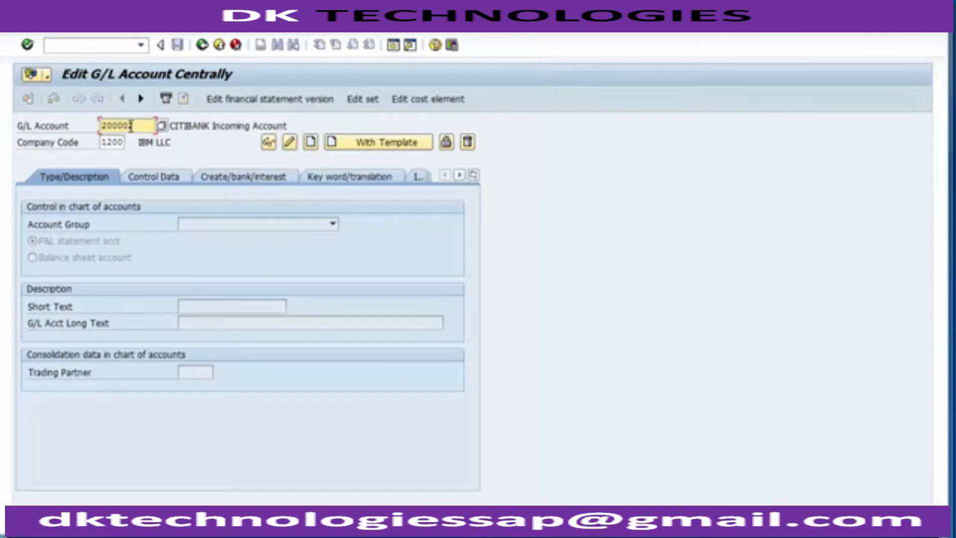
{"action": "key", "text": "BackSpace"}
{"action": "type", "text": "3"}
{"action": "left_click", "coordinate": [310, 144]}
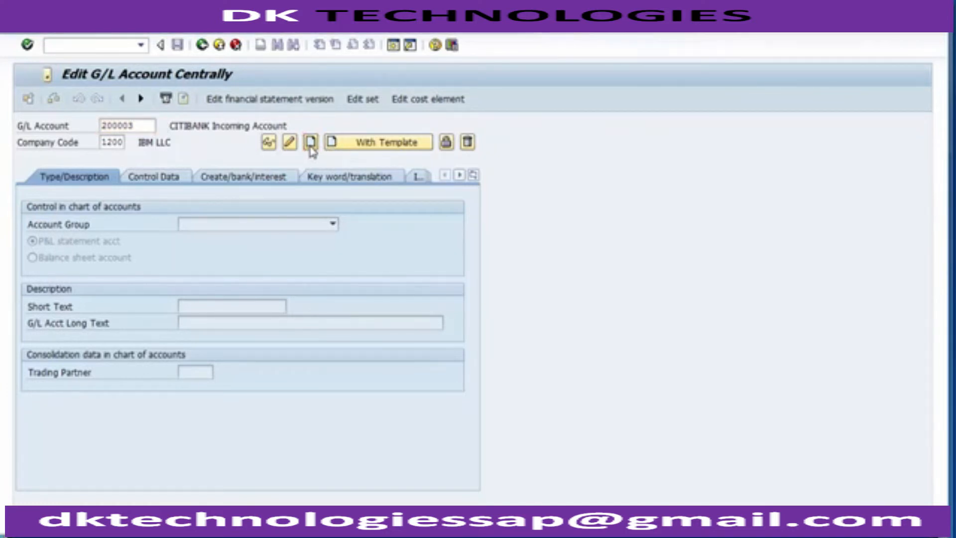
Assign the new account to the Liabilities account group and classify it as a balance sheet account.
{"action": "left_click", "coordinate": [229, 230]}
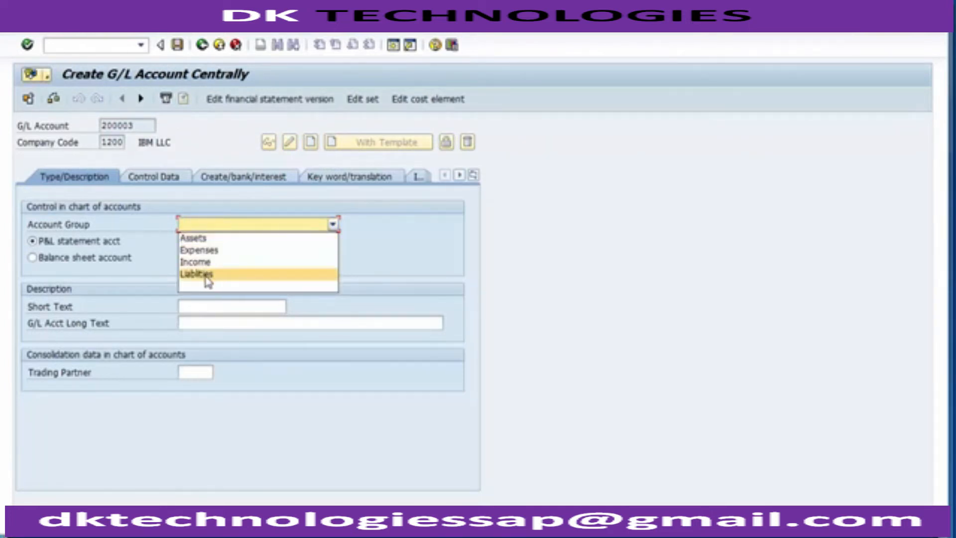
{"action": "left_click", "coordinate": [199, 275]}
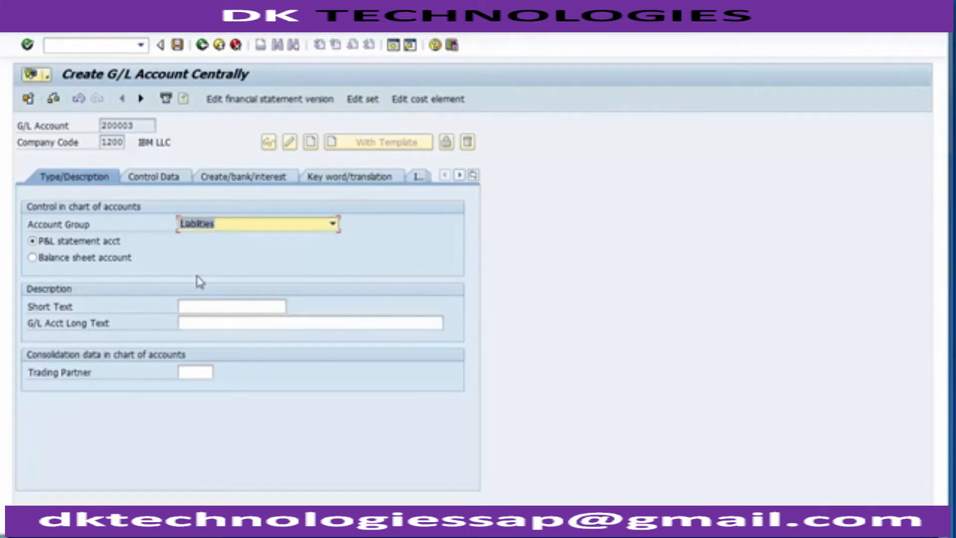
{"action": "left_click", "coordinate": [120, 263]}
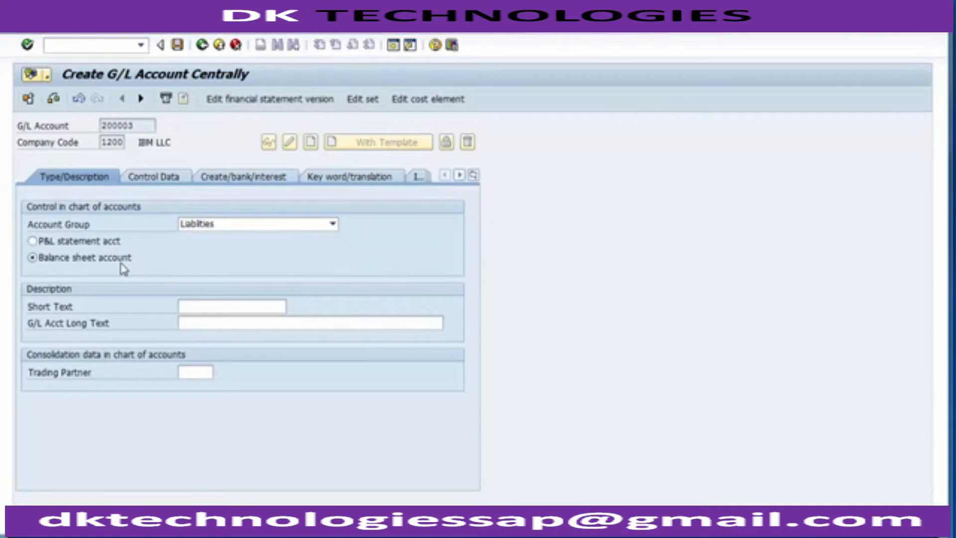
{"action": "key", "text": "Return"}
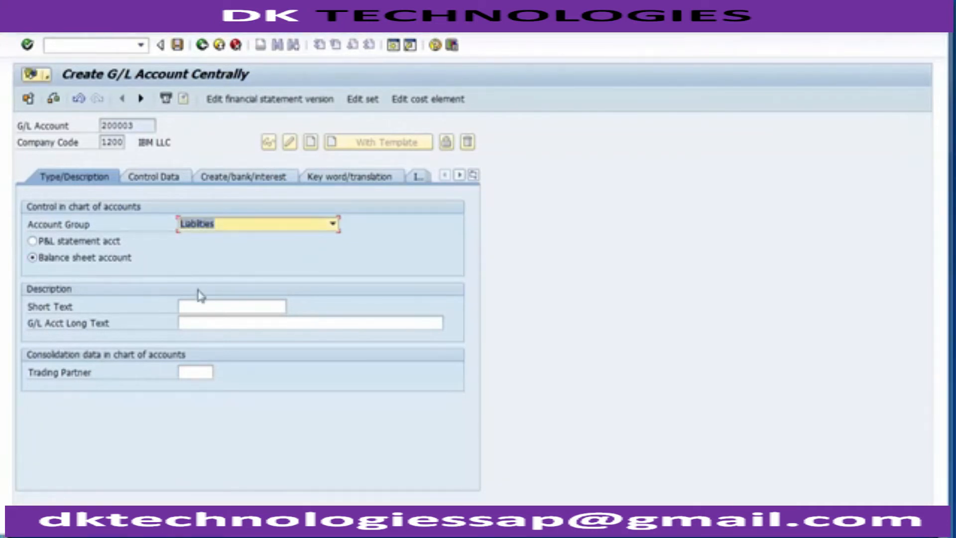
Enter the short text "Adv from Cusotomer" and the G/L account long text "Advance from Customer Account".
{"action": "left_click", "coordinate": [199, 306]}
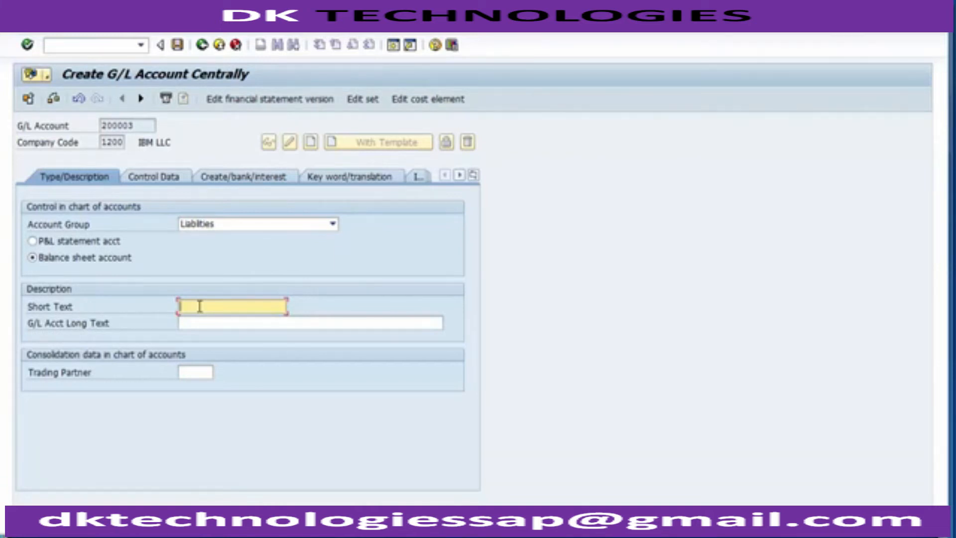
{"action": "type", "text": "Adv"}
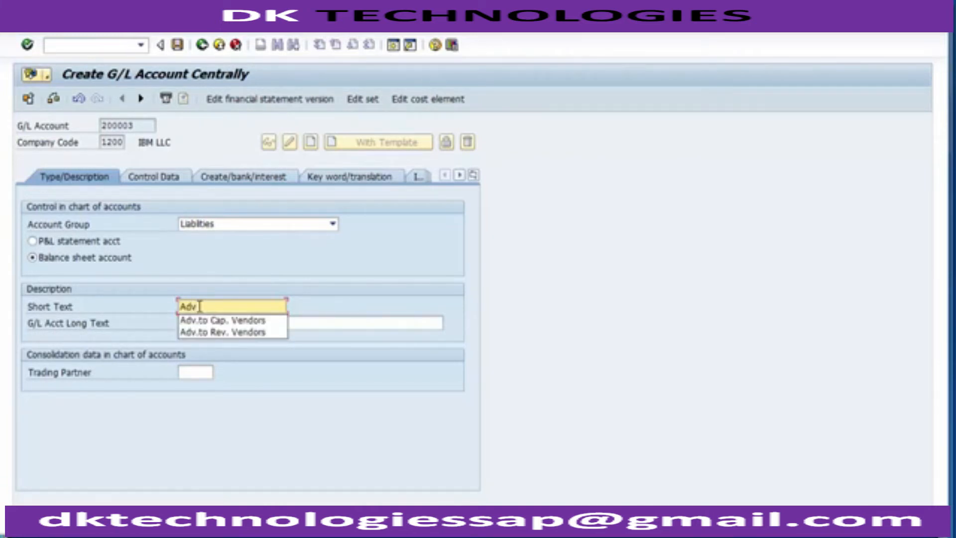
{"action": "type", "text": " from Cusotomer"}
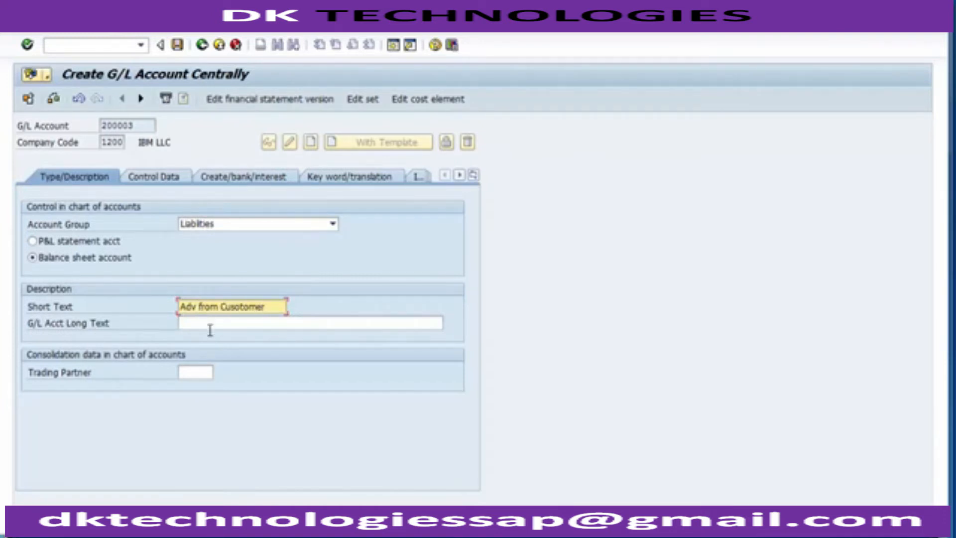
{"action": "left_click", "coordinate": [210, 330]}
{"action": "type", "text": "Adva"}
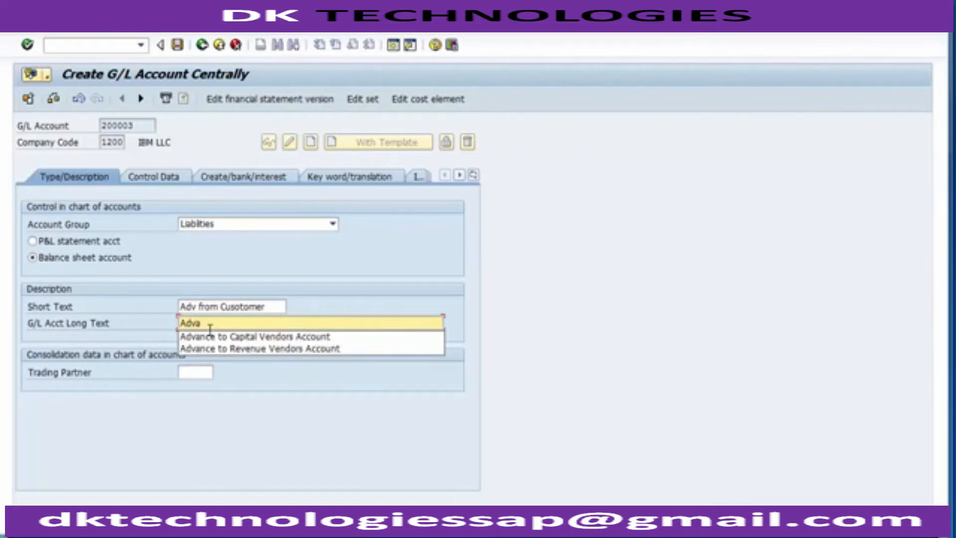
{"action": "type", "text": "nce fr"}
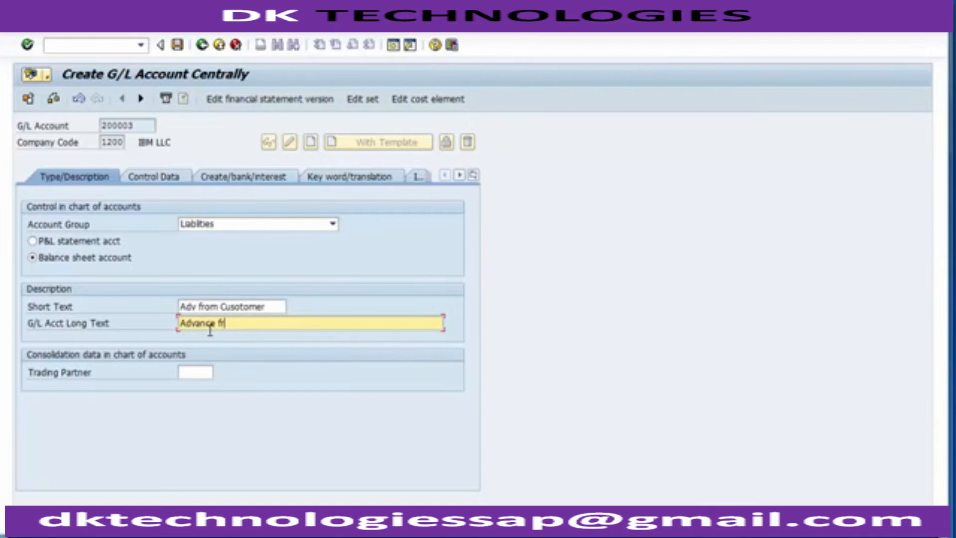
{"action": "type", "text": "om Customer Account"}
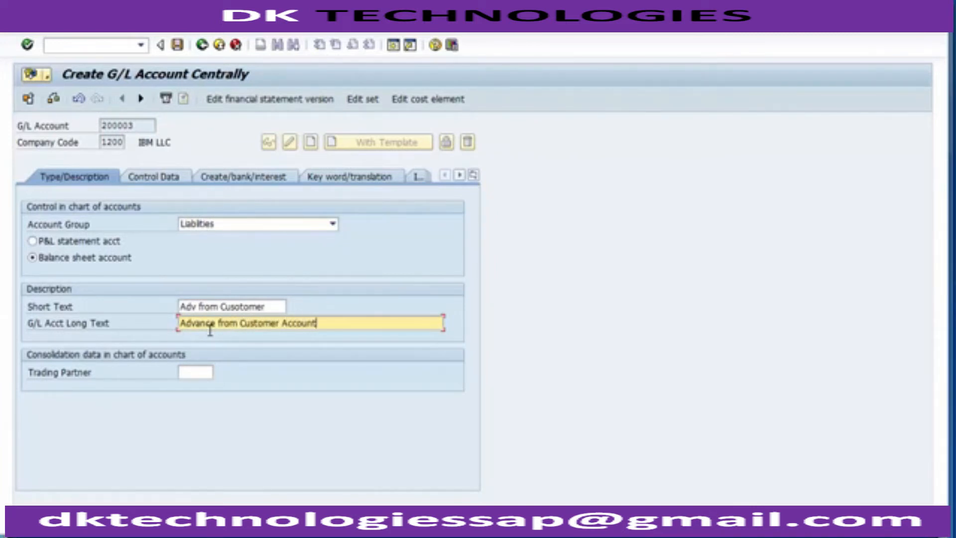
In the account's control data, enable line item display and set the reconciliation account type to Customers.
{"action": "left_click", "coordinate": [158, 181]}
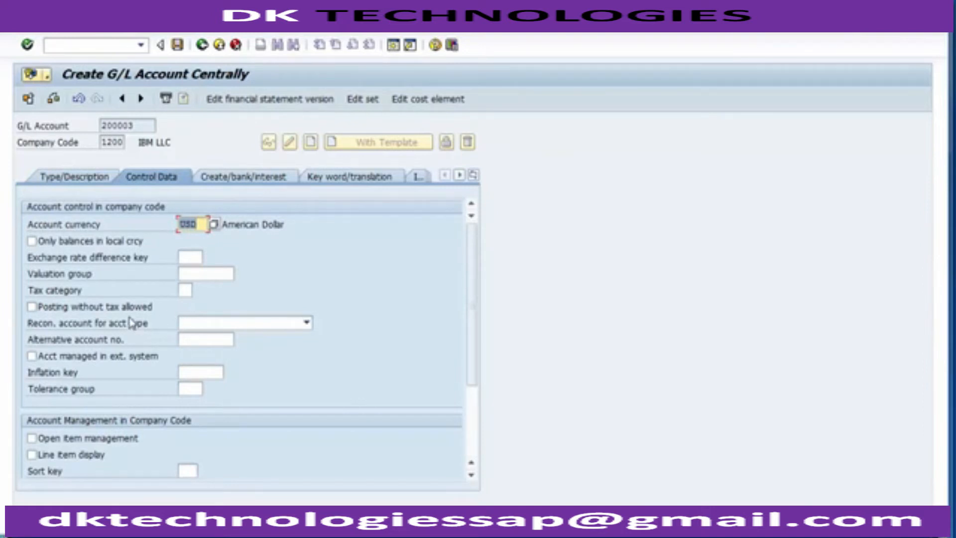
{"action": "left_click", "coordinate": [70, 459]}
{"action": "left_click", "coordinate": [73, 462]}
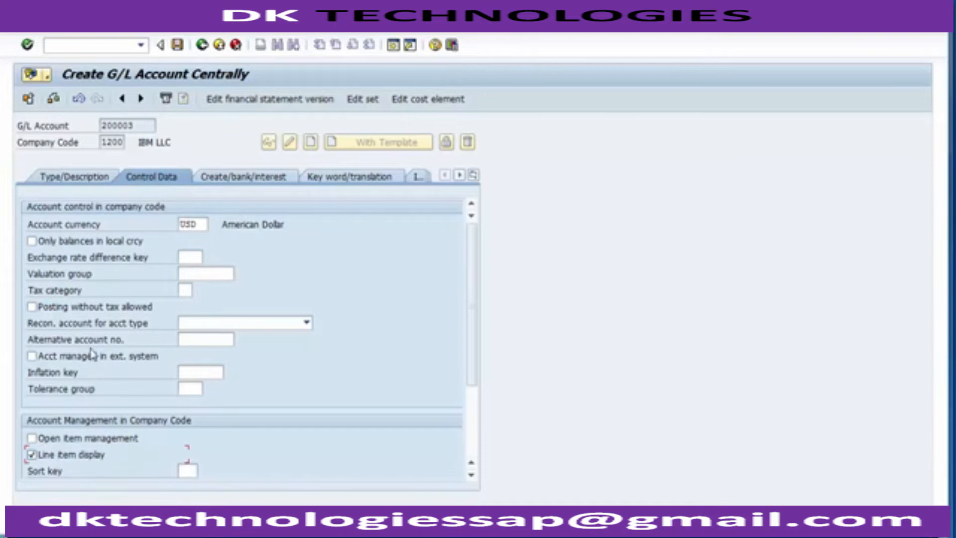
{"action": "left_click", "coordinate": [86, 327]}
{"action": "left_click", "coordinate": [245, 325]}
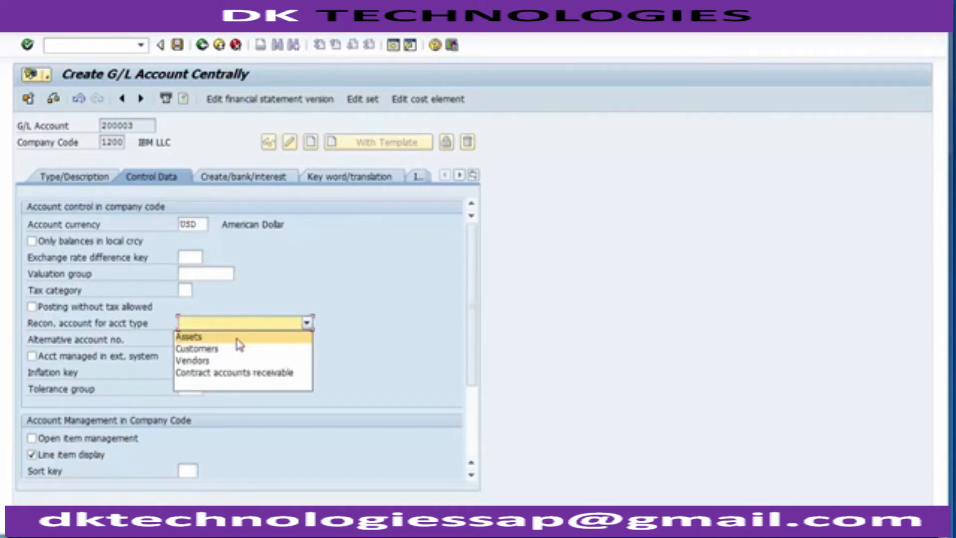
{"action": "left_click", "coordinate": [204, 350]}
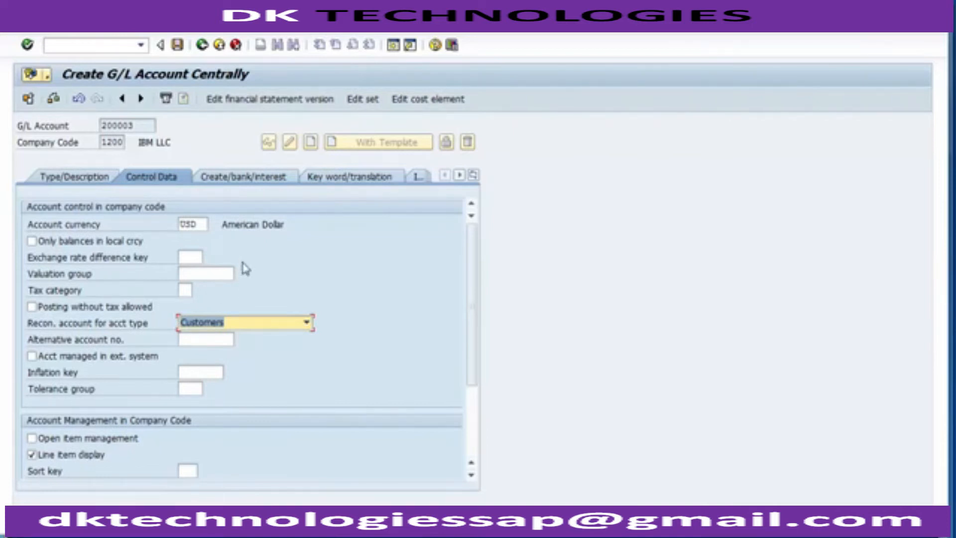
Set the field status group to G001 and save G/L account 200003, accepting the sort indicator warning.
{"action": "left_click", "coordinate": [234, 179]}
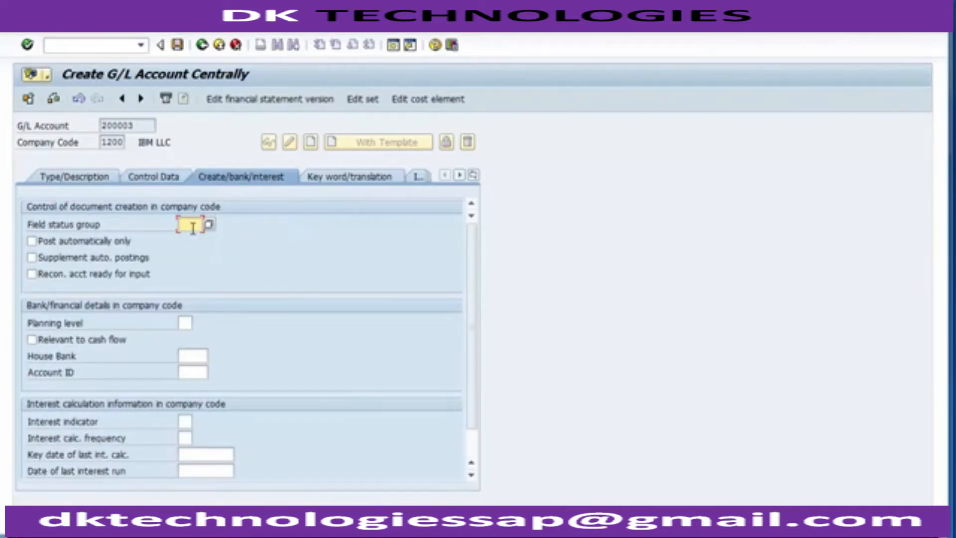
{"action": "type", "text": "G001"}
{"action": "left_click", "coordinate": [177, 45]}
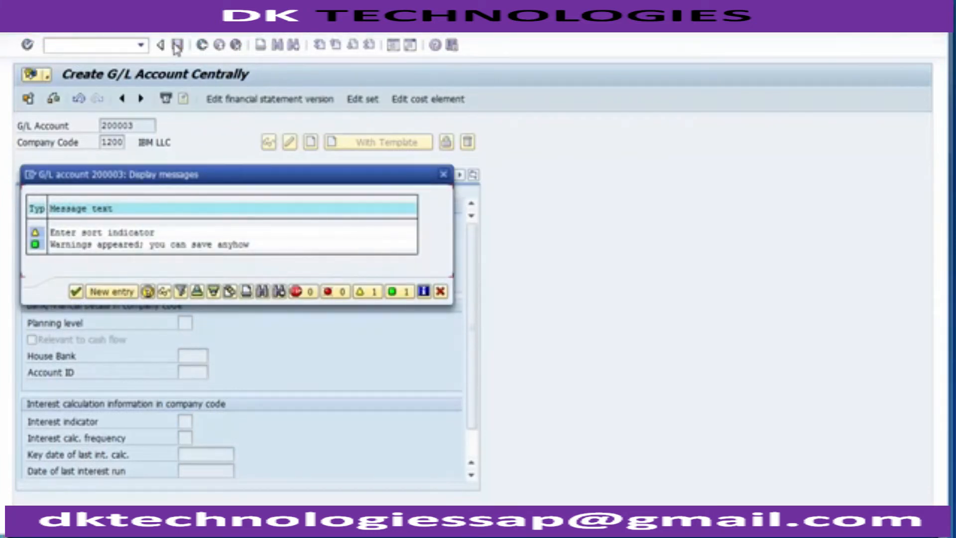
{"action": "left_click", "coordinate": [76, 292]}
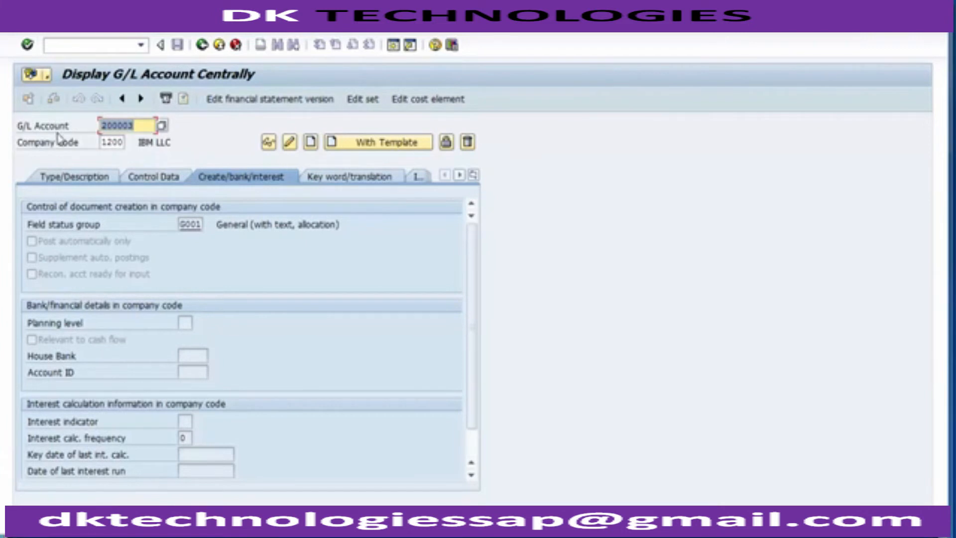
Review the saved account's type and description, control data, and document creation settings.
{"action": "left_click", "coordinate": [69, 181]}
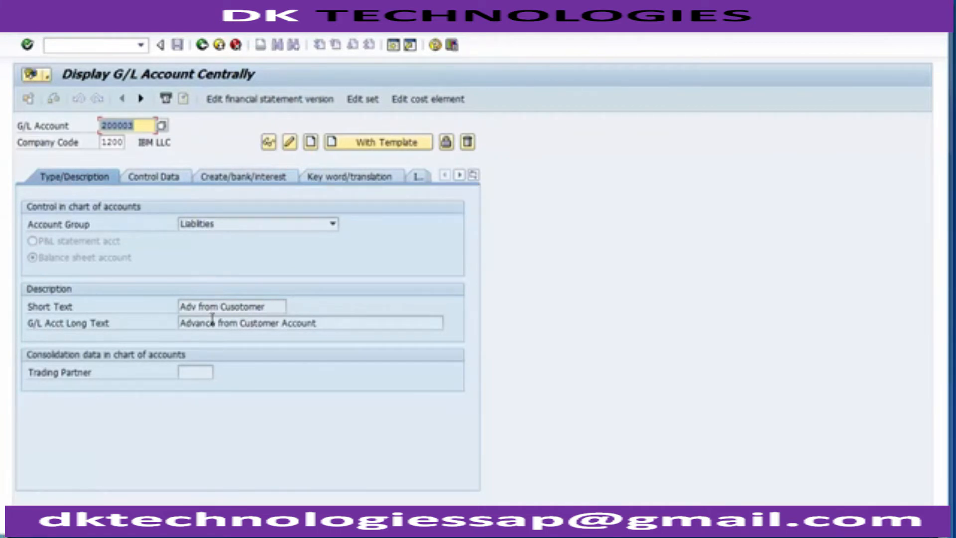
{"action": "left_click", "coordinate": [140, 178]}
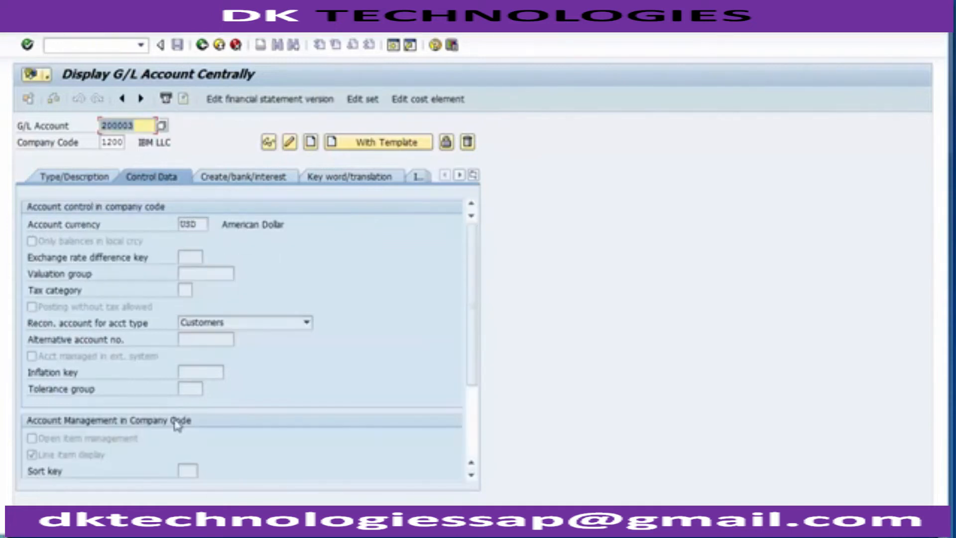
{"action": "left_click", "coordinate": [213, 180]}
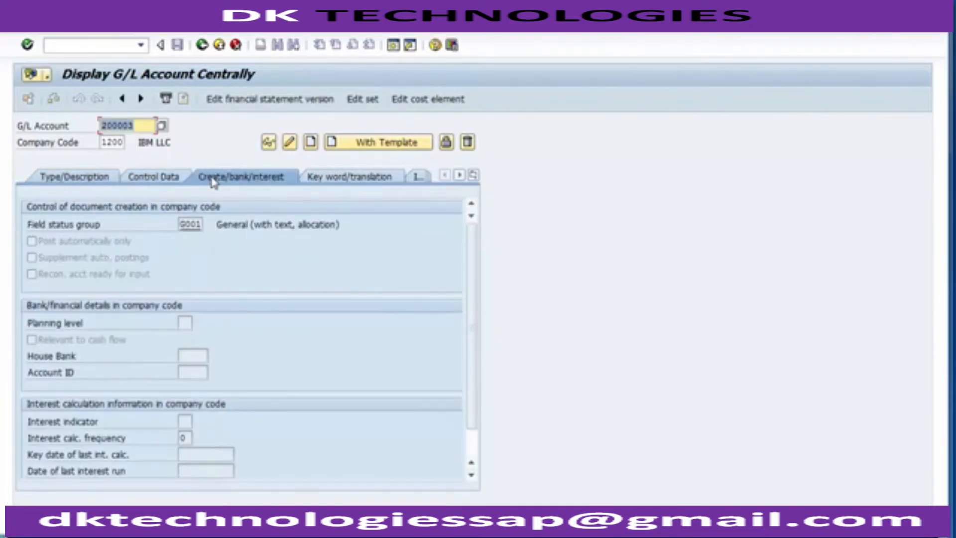
{"action": "left_click", "coordinate": [83, 182]}
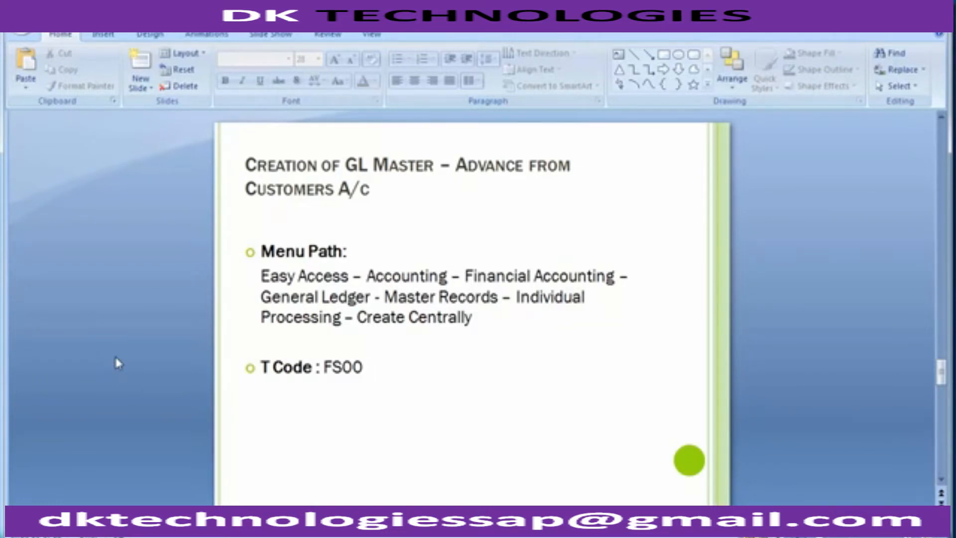
Switch to the PowerPoint presentation and show the slide on defining the alternative reconciliation account for customer down payments.
{"action": "scroll", "coordinate": [117, 364], "scroll_direction": "down", "scroll_amount": 1}
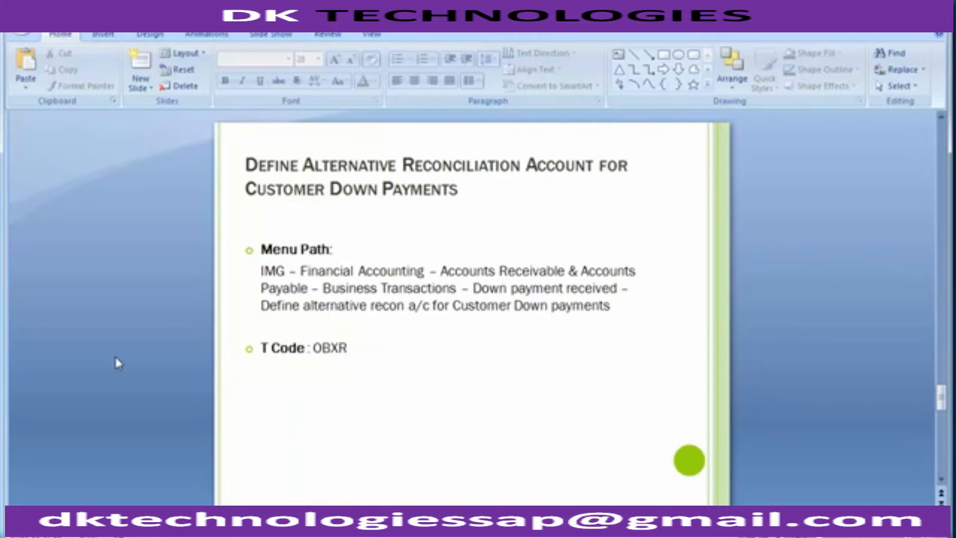
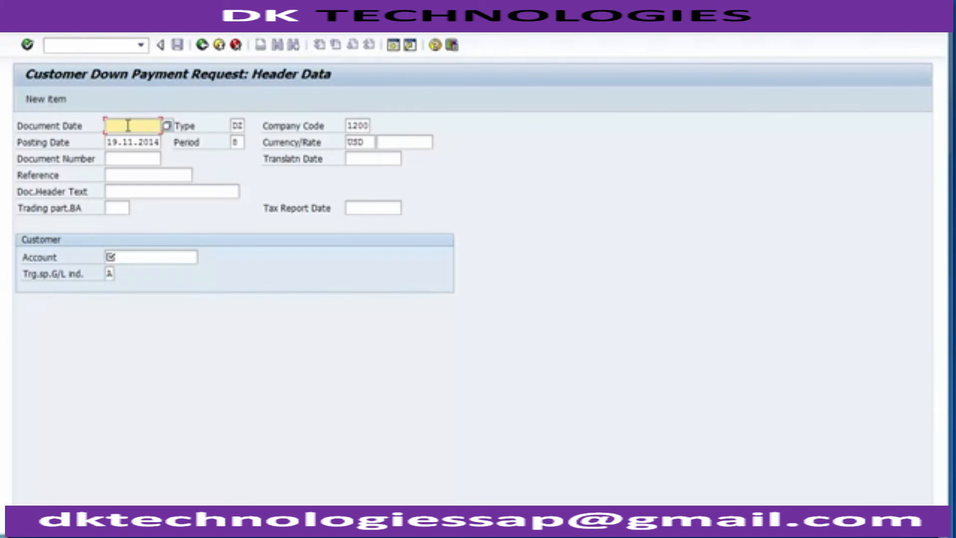
Set the document date and posting date of the customer down payment request to 15.11.2014.
{"action": "key", "text": "Down"}
{"action": "key", "text": "Return"}
{"action": "key", "text": "Tab"}
{"action": "key", "text": "Home"}
{"action": "key", "text": "Right"}
{"action": "type", "text": "5"}
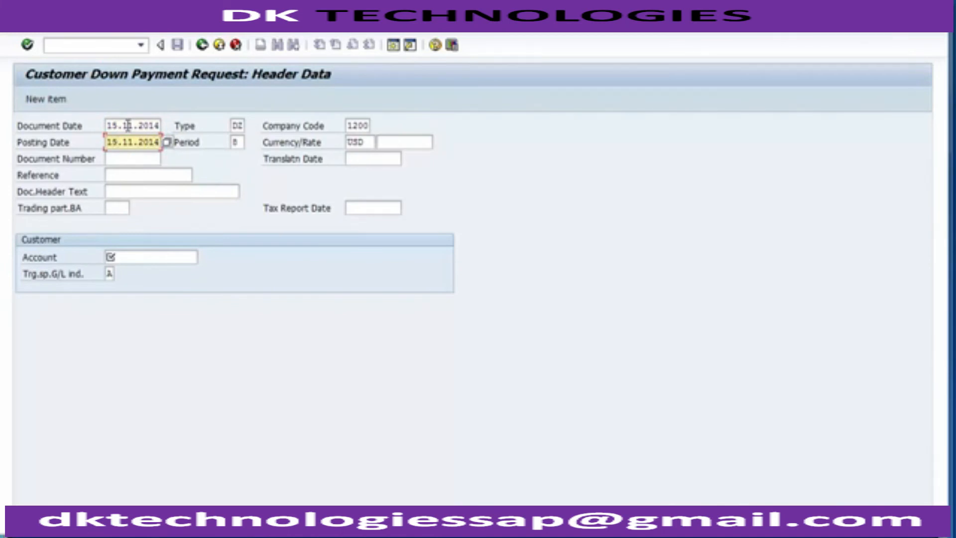
{"action": "key", "text": "Up"}
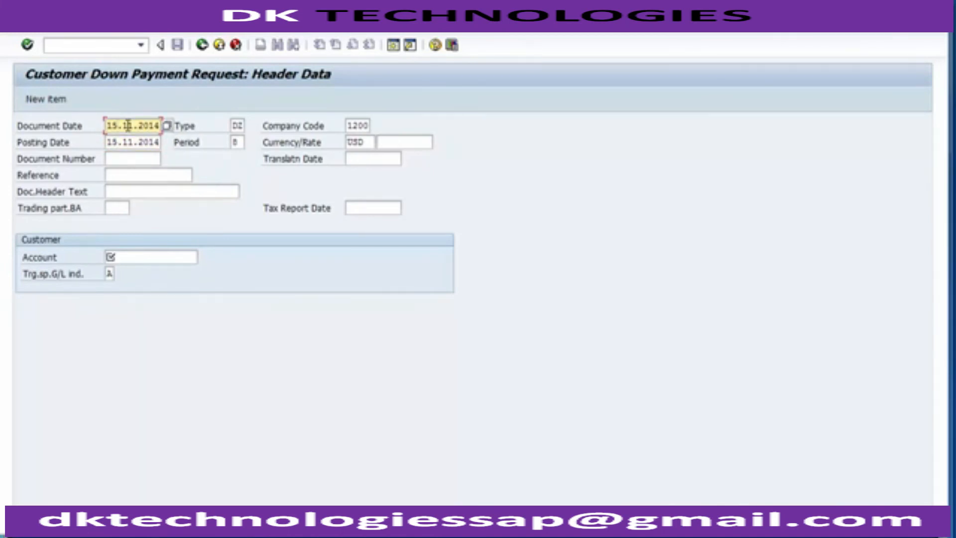
Enter Request as the reference in the down payment request header.
{"action": "key", "text": "Down"}
{"action": "key", "text": "Down"}
{"action": "key", "text": "Down"}
{"action": "key", "text": "Down"}
{"action": "key", "text": "Up"}
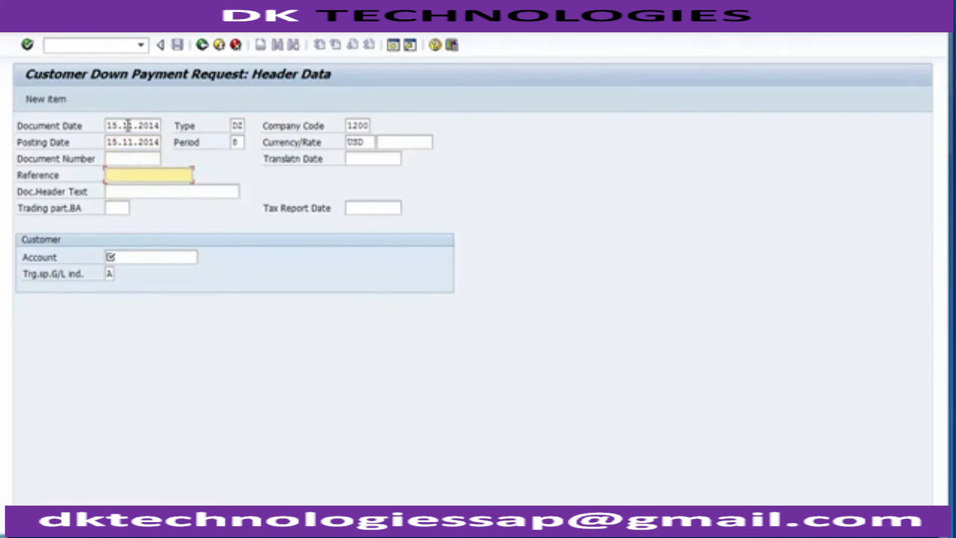
{"action": "type", "text": "Request"}
{"action": "key", "text": "Down"}
{"action": "key", "text": "Down"}
{"action": "key", "text": "Down"}
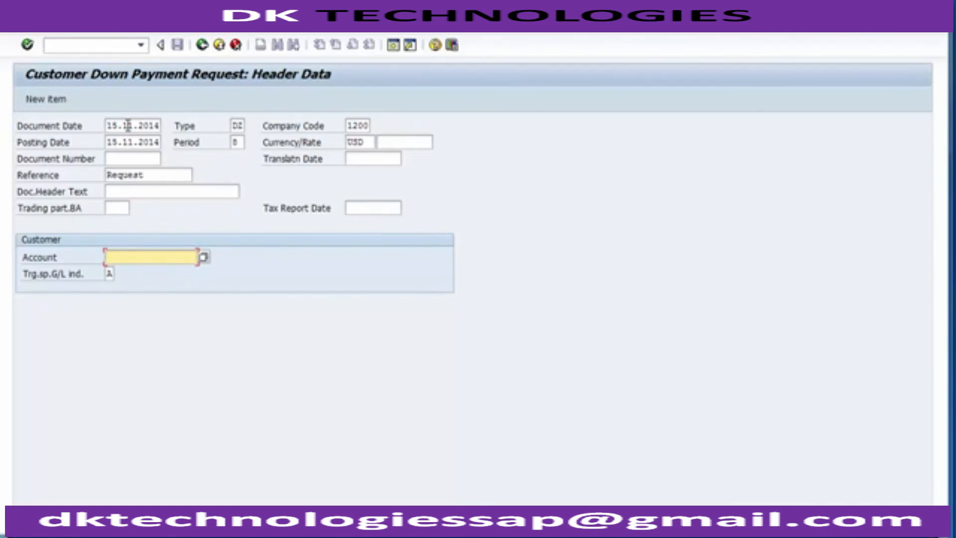
Look up customer Xerox LLC in company code 1200, assign it to the request, and submit the header with special G/L indicator A.
{"action": "key", "text": "F4"}
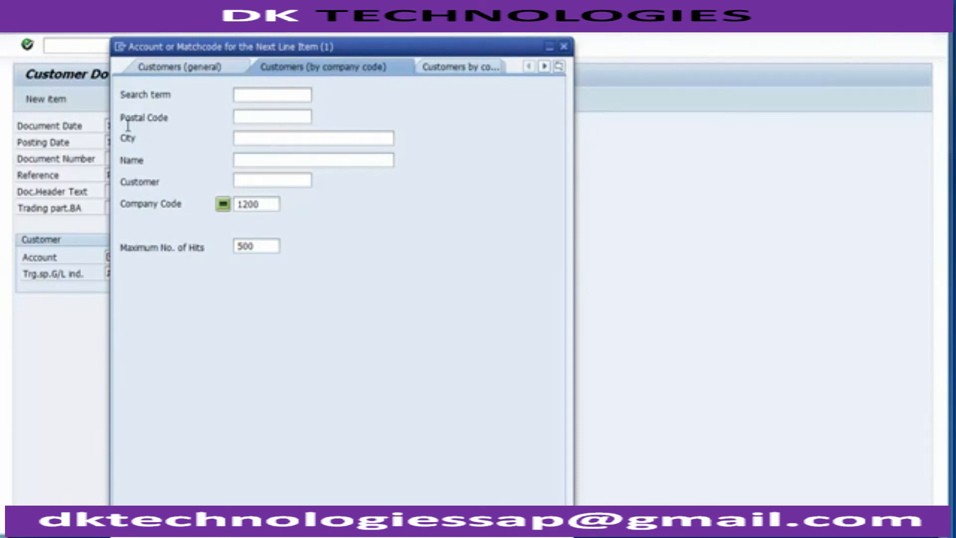
{"action": "key", "text": "Return"}
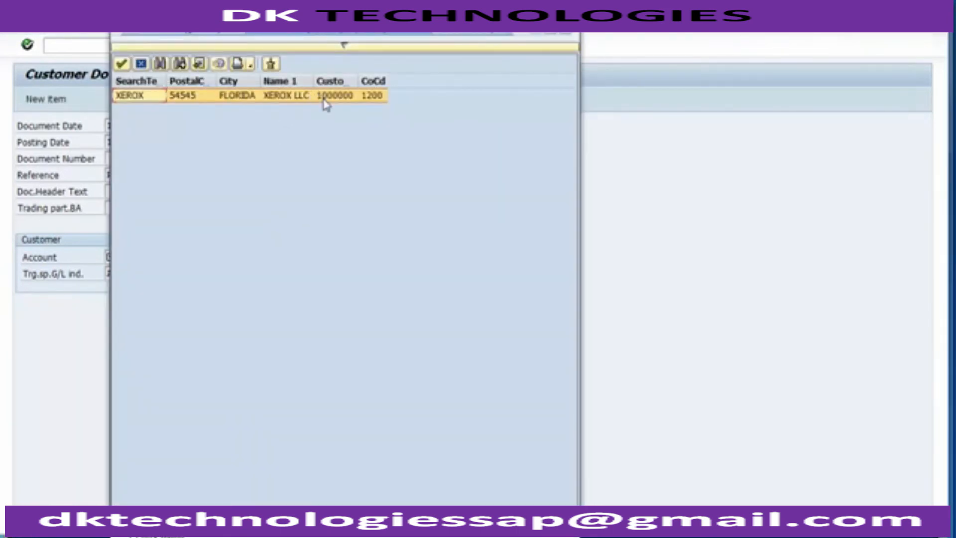
{"action": "left_click", "coordinate": [282, 99]}
{"action": "double_click", "coordinate": [282, 99]}
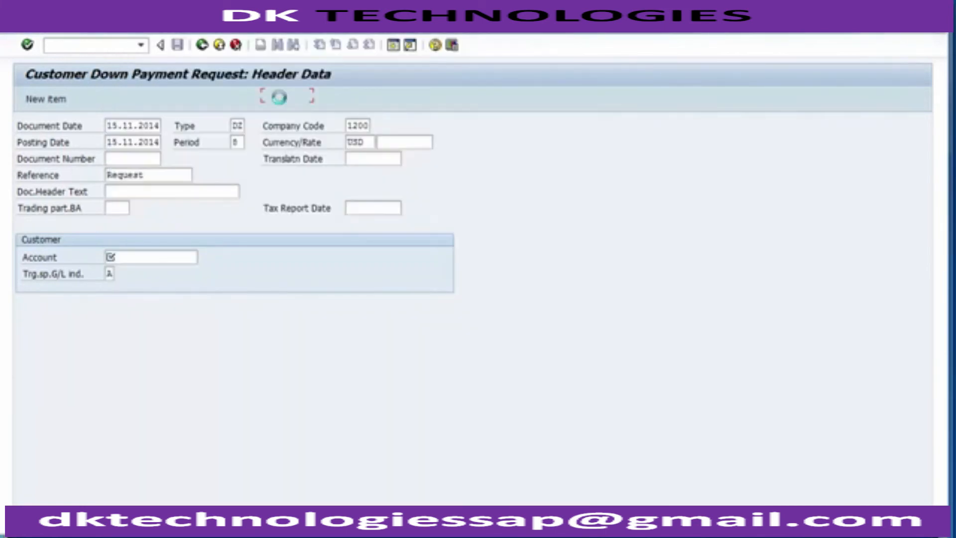
{"action": "left_click", "coordinate": [37, 278]}
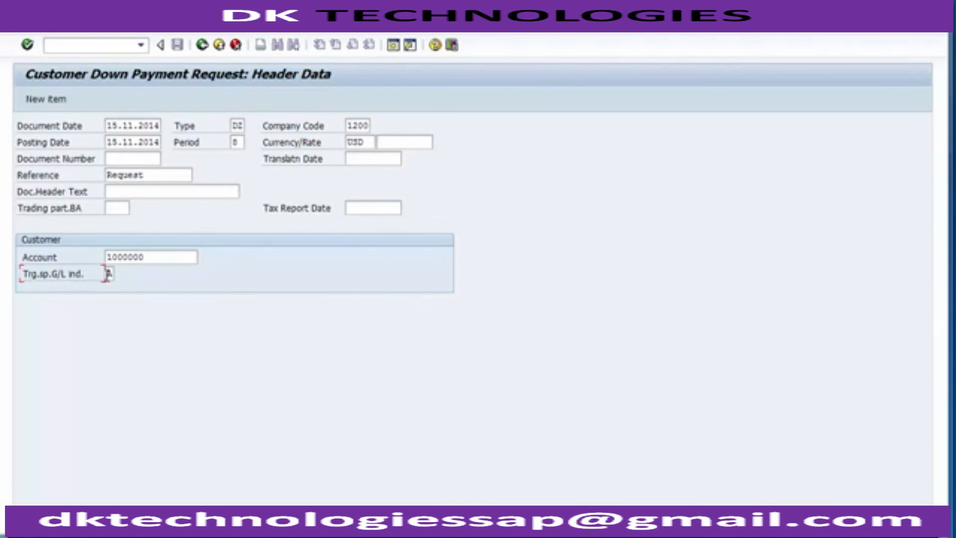
{"action": "left_click", "coordinate": [108, 273]}
{"action": "key", "text": "Return"}
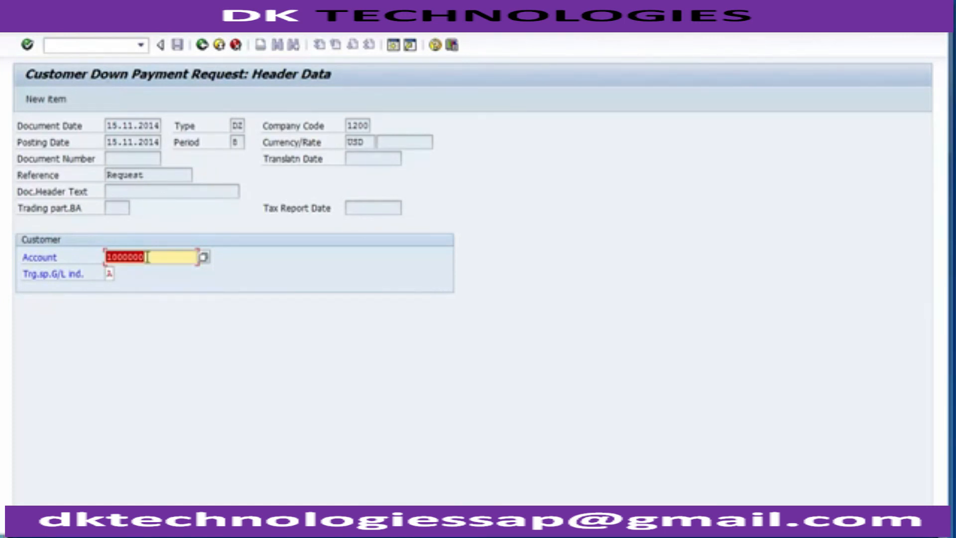
Reselect target special G/L indicator A, Down payment, for the customer in the request header.
{"action": "left_click", "coordinate": [111, 274]}
{"action": "type", "text": "A"}
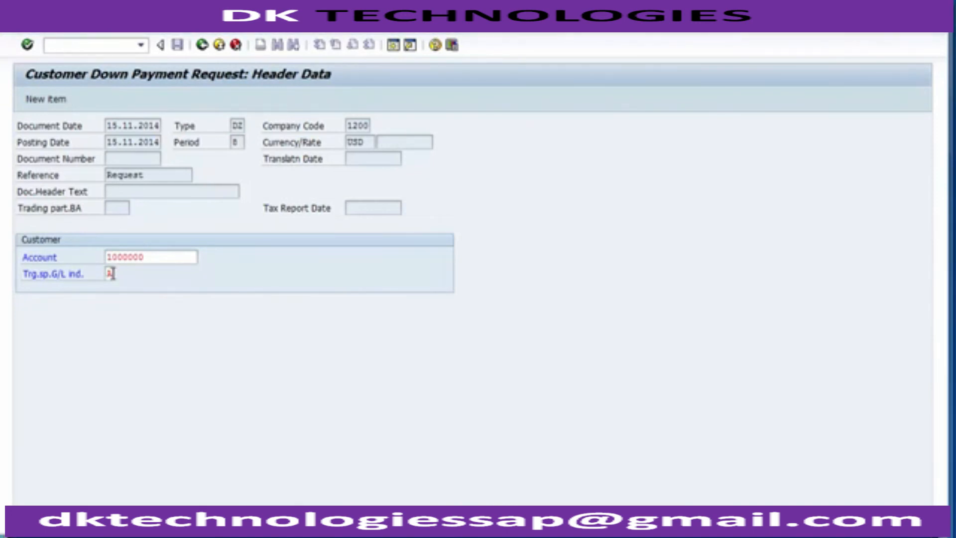
{"action": "key", "text": "F4"}
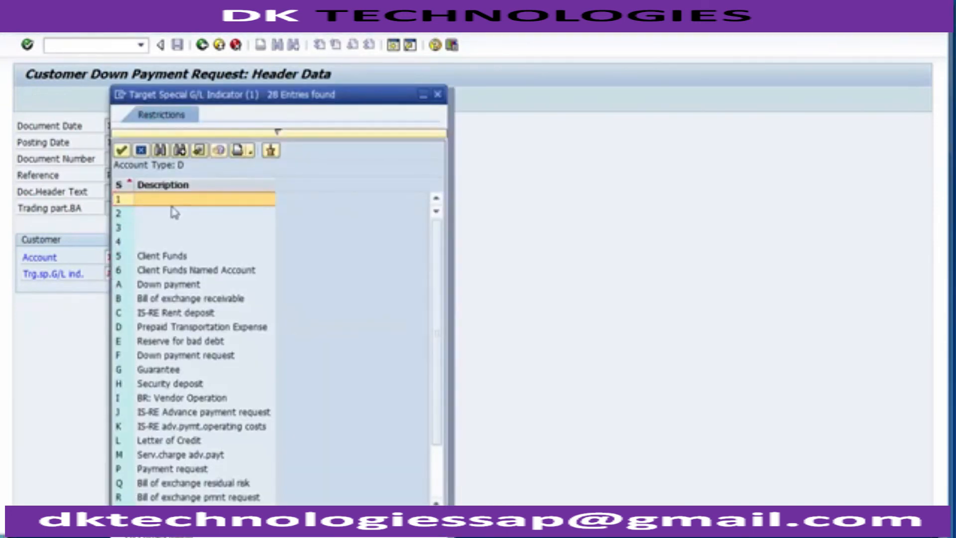
{"action": "left_click", "coordinate": [167, 286]}
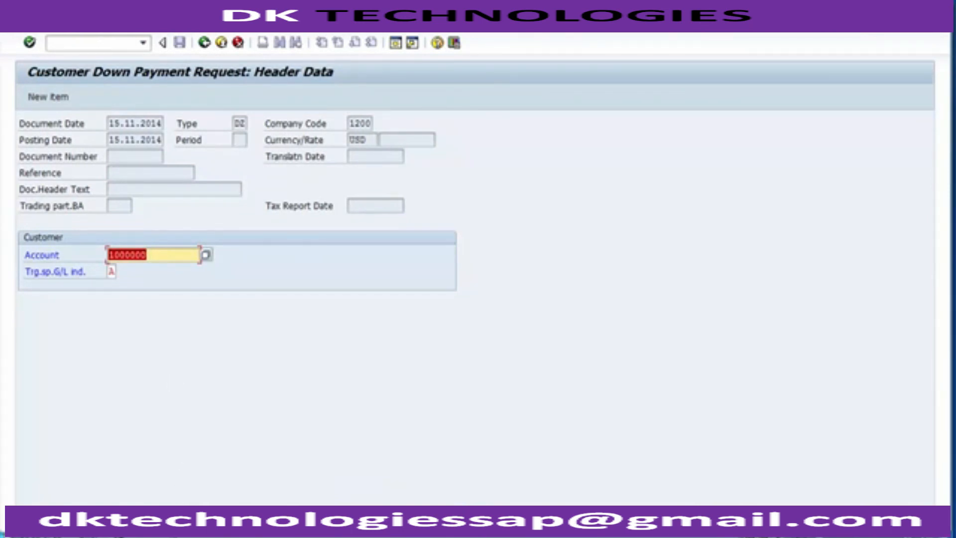
Check the alternative reconciliation account slide, run transaction OBXR, and open the Down payment request entry (indicator F) for chart of accounts 1000.
{"action": "left_click", "coordinate": [92, 46]}
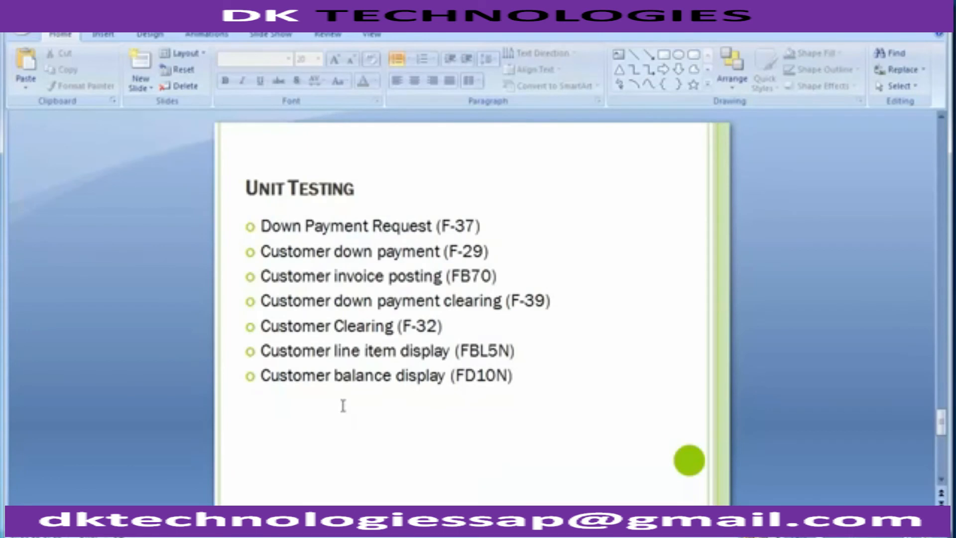
{"action": "scroll", "coordinate": [373, 303], "scroll_direction": "up", "scroll_amount": 1}
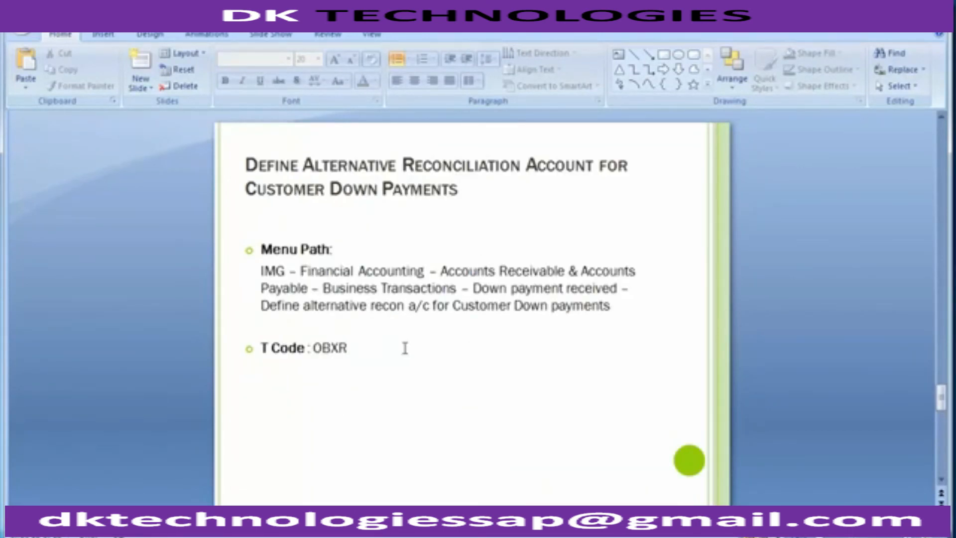
{"action": "key", "text": "alt+Tab"}
{"action": "type", "text": "/nobxr"}
{"action": "key", "text": "Return"}
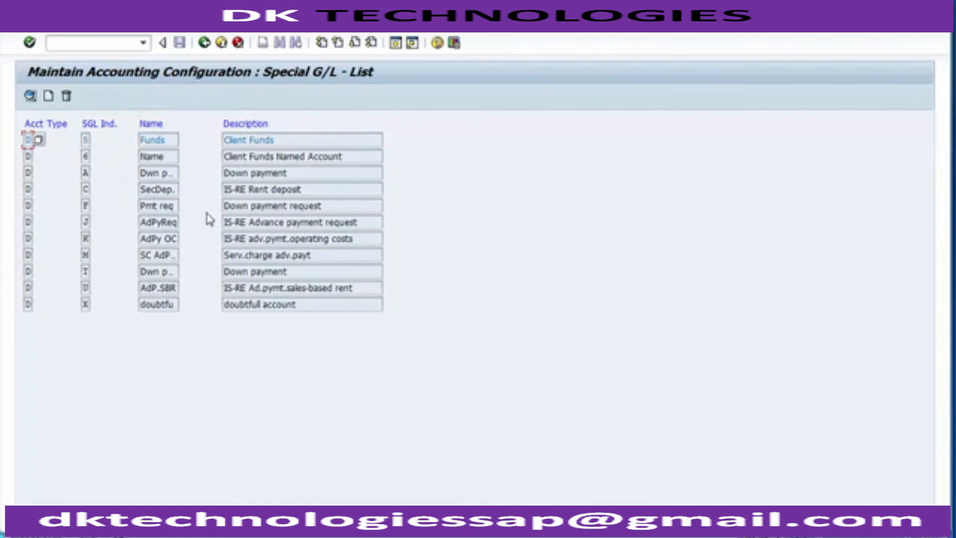
{"action": "double_click", "coordinate": [230, 207]}
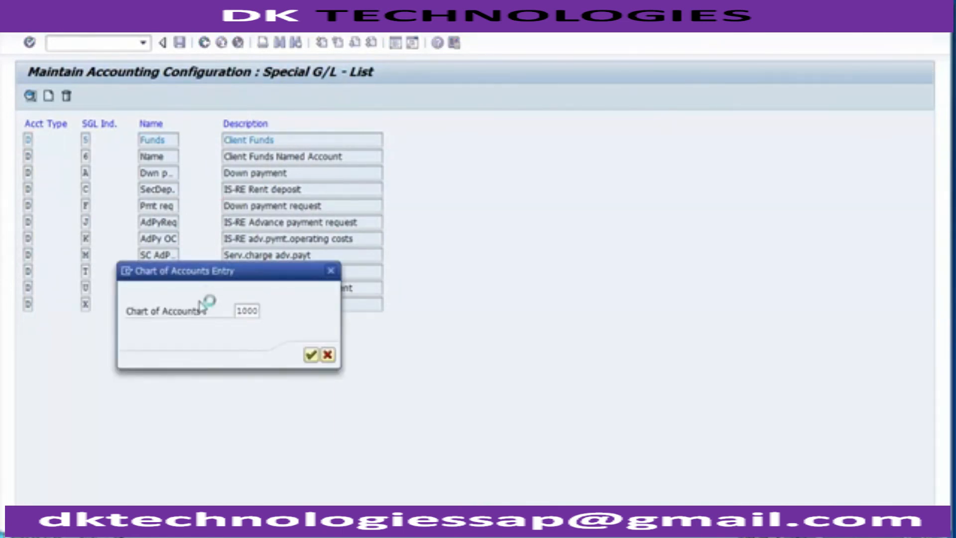
{"action": "key", "text": "Return"}
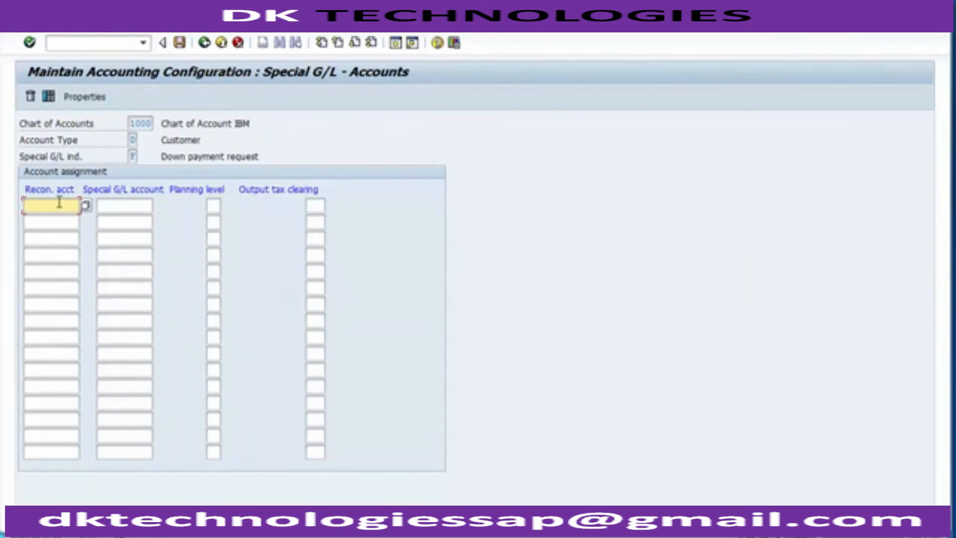
Assign special G/L account 200003 to reconciliation account 100004 for down payment requests, save, and exit the configuration.
{"action": "key", "text": "Down"}
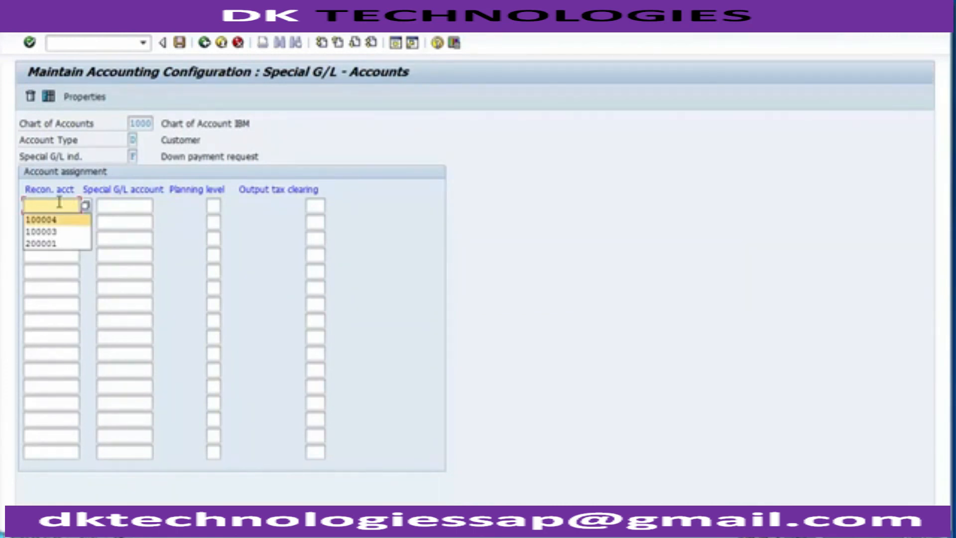
{"action": "key", "text": "Return"}
{"action": "key", "text": "Tab"}
{"action": "key", "text": "Down"}
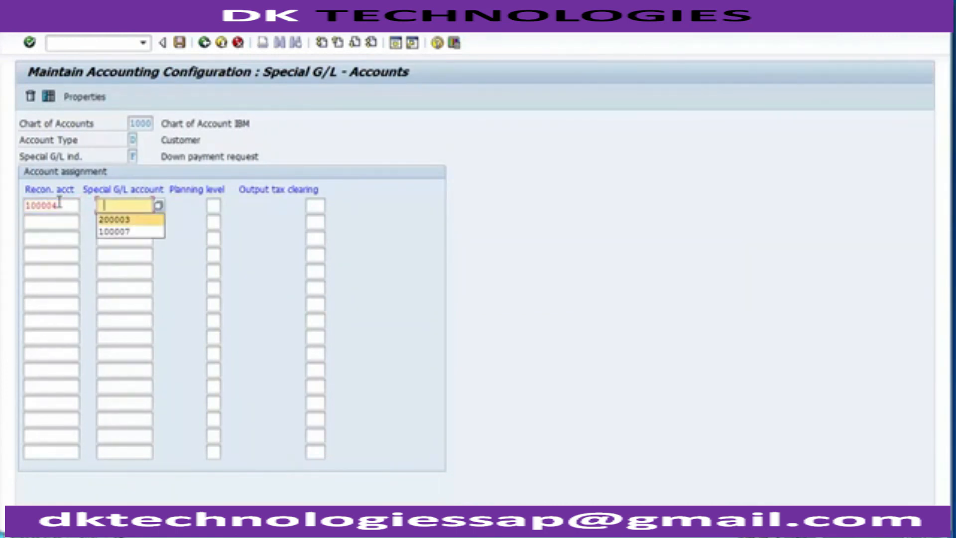
{"action": "key", "text": "Return"}
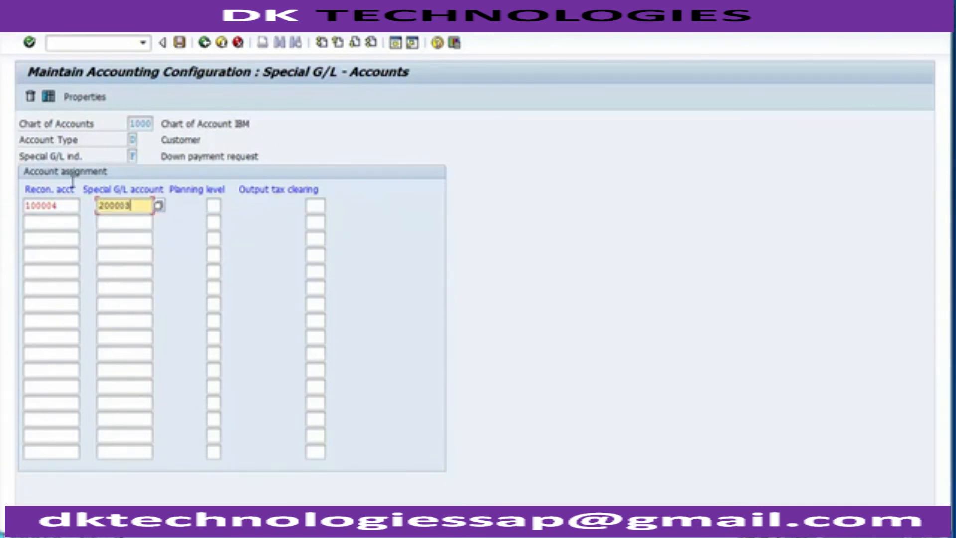
{"action": "left_click", "coordinate": [177, 50]}
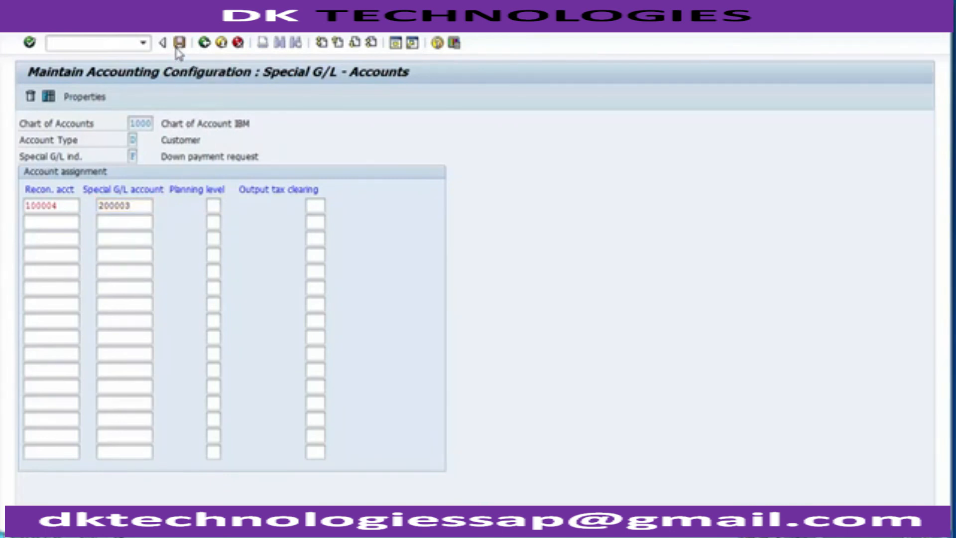
{"action": "left_click", "coordinate": [224, 257]}
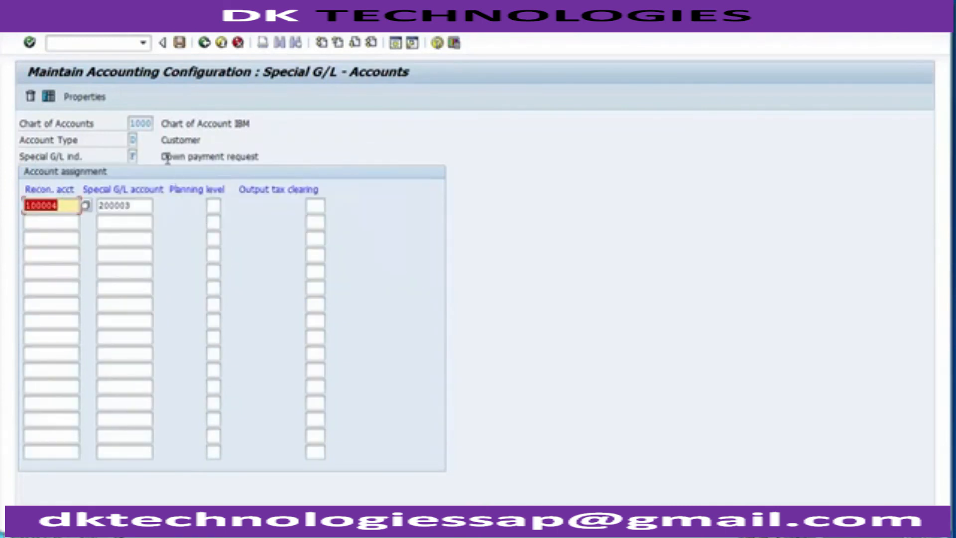
{"action": "left_click_drag", "start_coordinate": [161, 157], "coordinate": [274, 152]}
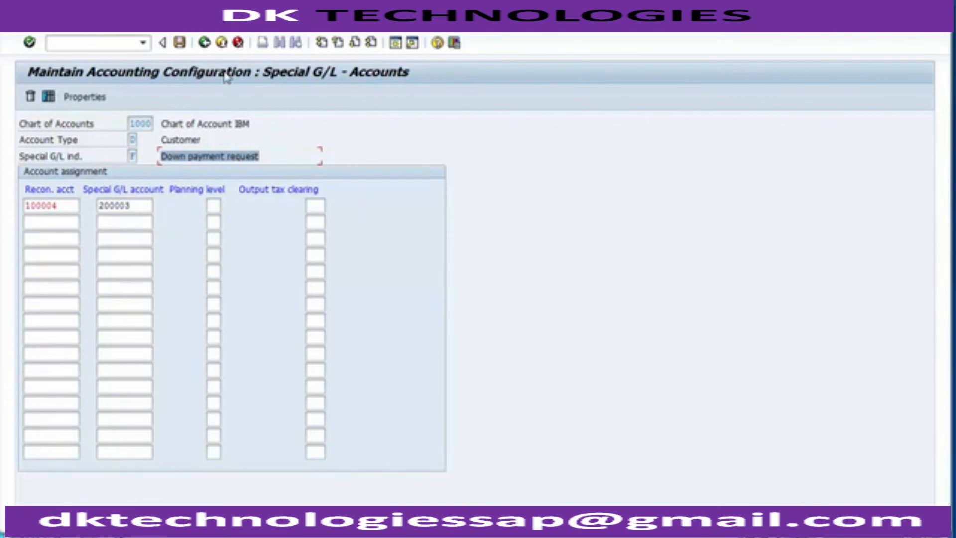
{"action": "left_click", "coordinate": [222, 43]}
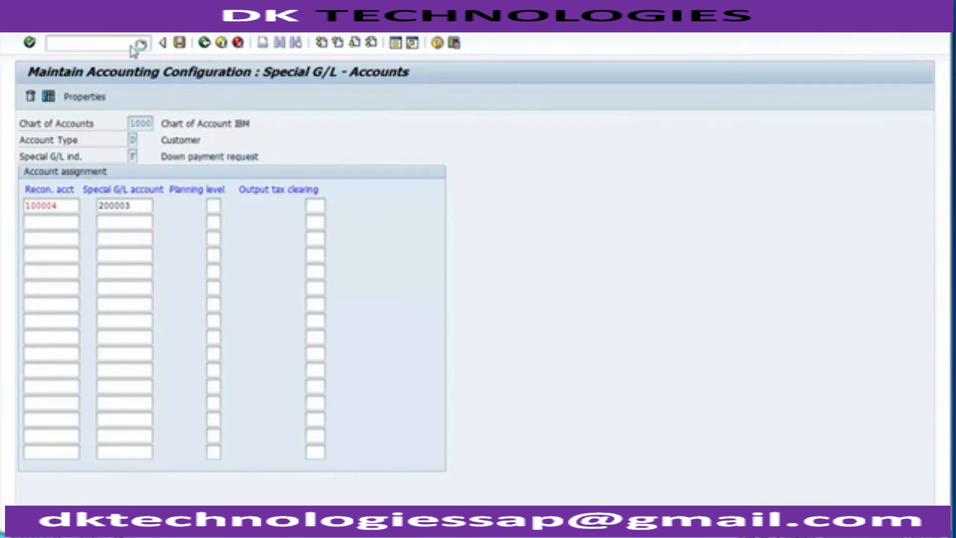
Start a new customer down payment request (F-37) and set its document date and posting date to 15.11.2014.
{"action": "type", "text": "/"}
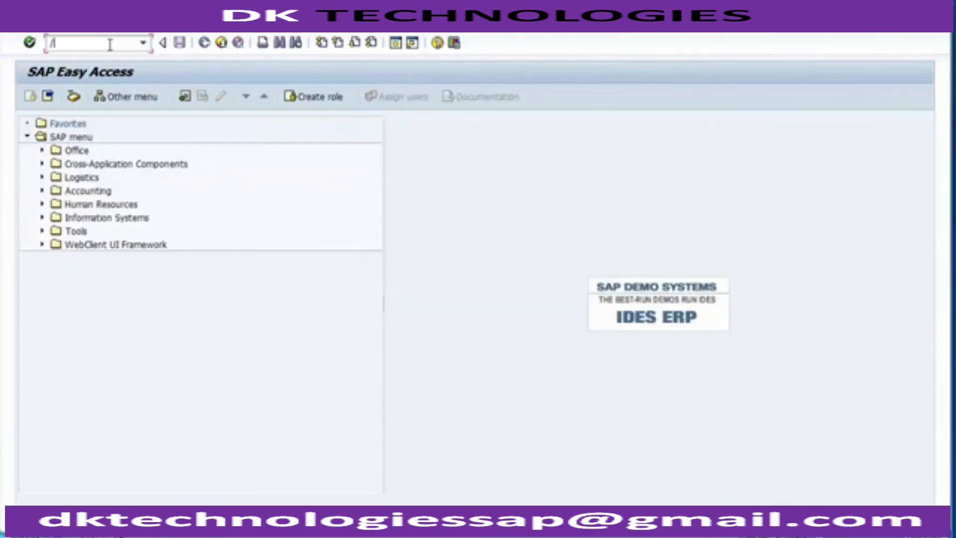
{"action": "type", "text": "nfs00"}
{"action": "key", "text": "Return"}
{"action": "key", "text": "space"}
{"action": "key", "text": "Down"}
{"action": "key", "text": "Return"}
{"action": "key", "text": "Tab"}
{"action": "key", "text": "Tab"}
{"action": "key", "text": "Tab"}
{"action": "key", "text": "space"}
{"action": "key", "text": "Down"}
{"action": "key", "text": "Return"}
{"action": "key", "text": "Tab"}
{"action": "key", "text": "Tab"}
{"action": "key", "text": "Tab"}
{"action": "key", "text": "Tab"}
{"action": "key", "text": "Tab"}
{"action": "key", "text": "Tab"}
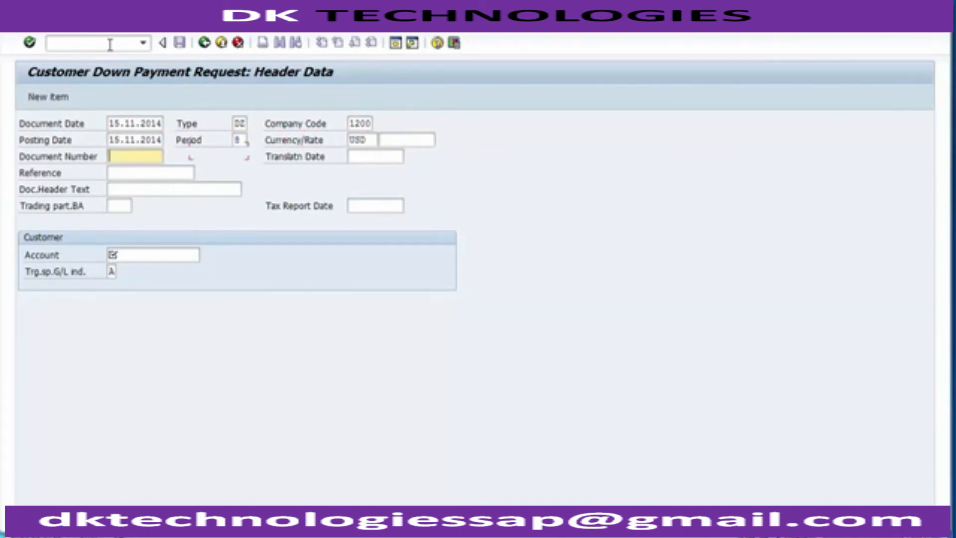
Enter Xerox LLC's customer account with target special G/L indicator A and continue to the customer item.
{"action": "key", "text": "Tab"}
{"action": "key", "text": "Tab"}
{"action": "key", "text": "Tab"}
{"action": "key", "text": "Tab"}
{"action": "key", "text": "space"}
{"action": "key", "text": "Down"}
{"action": "key", "text": "Return"}
{"action": "key", "text": "Tab"}
{"action": "type", "text": "A"}
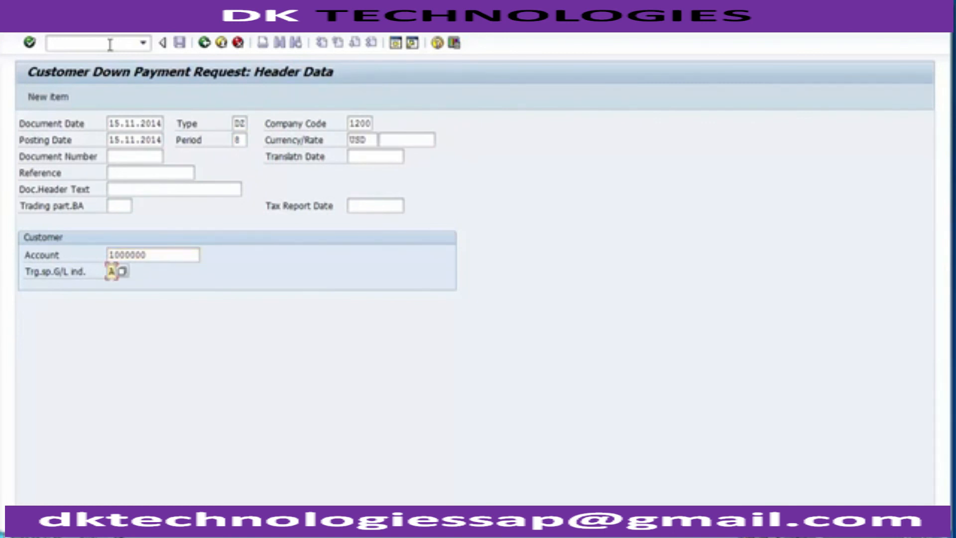
{"action": "key", "text": "Return"}
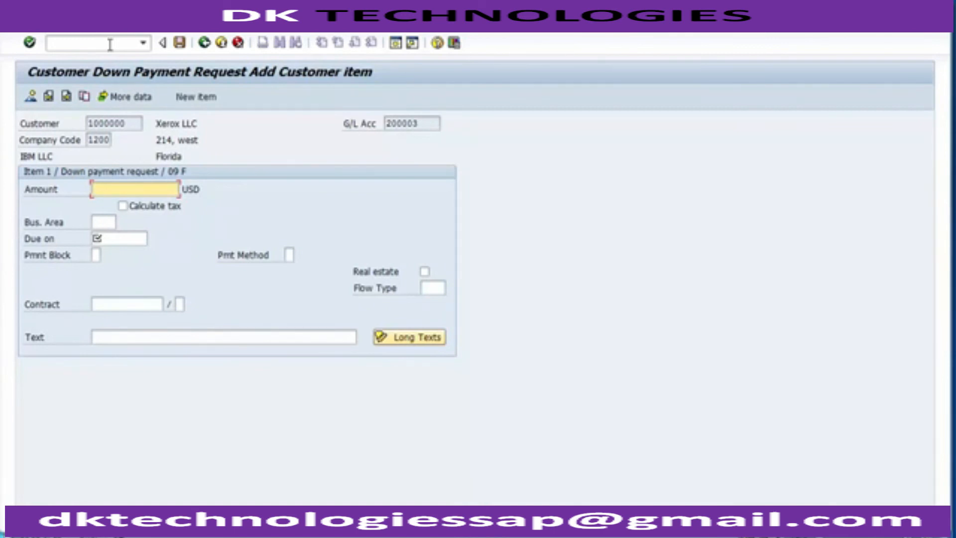
Set the customer item's amount to 10000 USD and its business area to 1210, Product 1.
{"action": "type", "text": "1"}
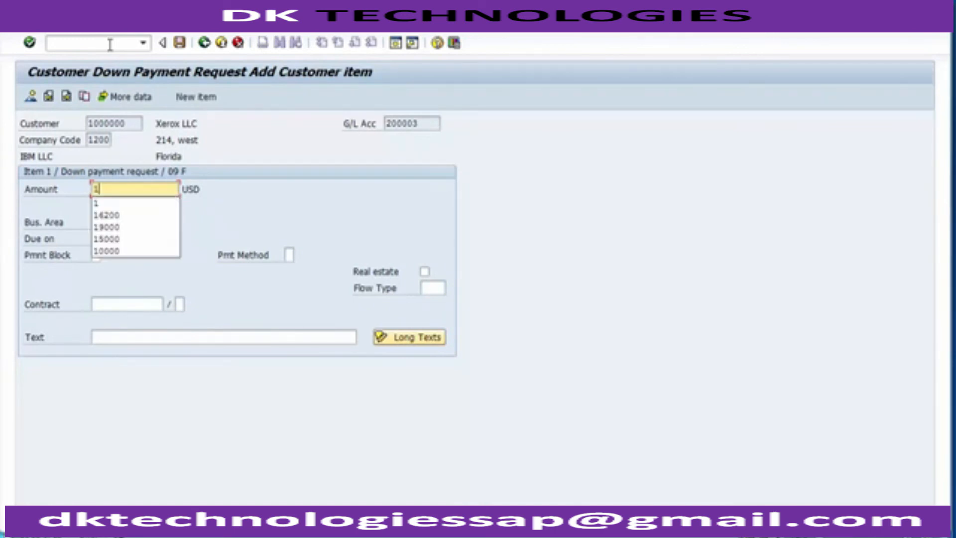
{"action": "type", "text": "0000"}
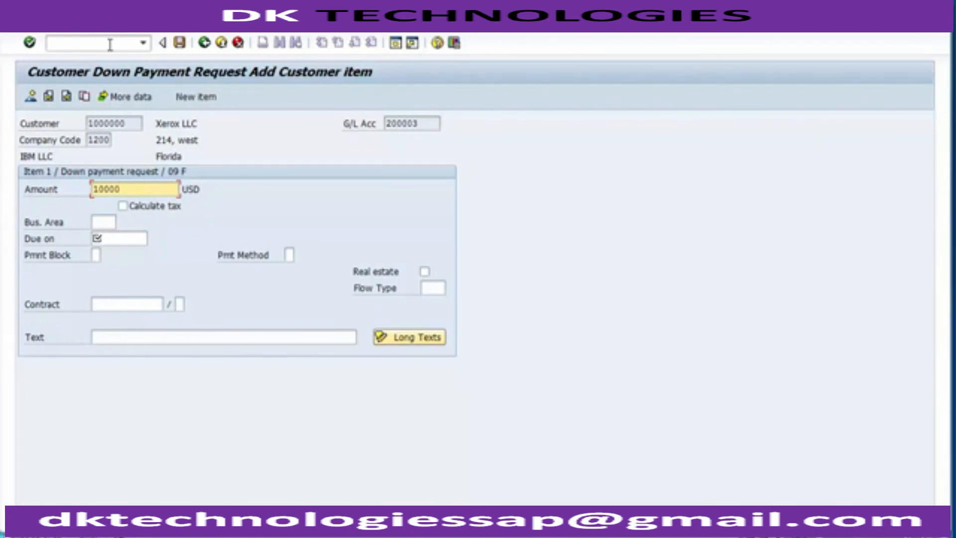
{"action": "key", "text": "Tab"}
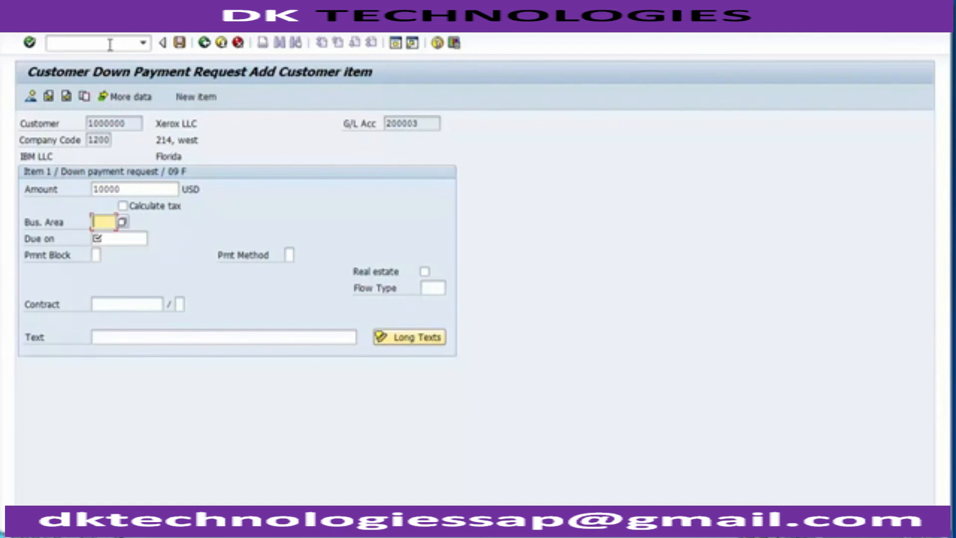
{"action": "key", "text": "Tab"}
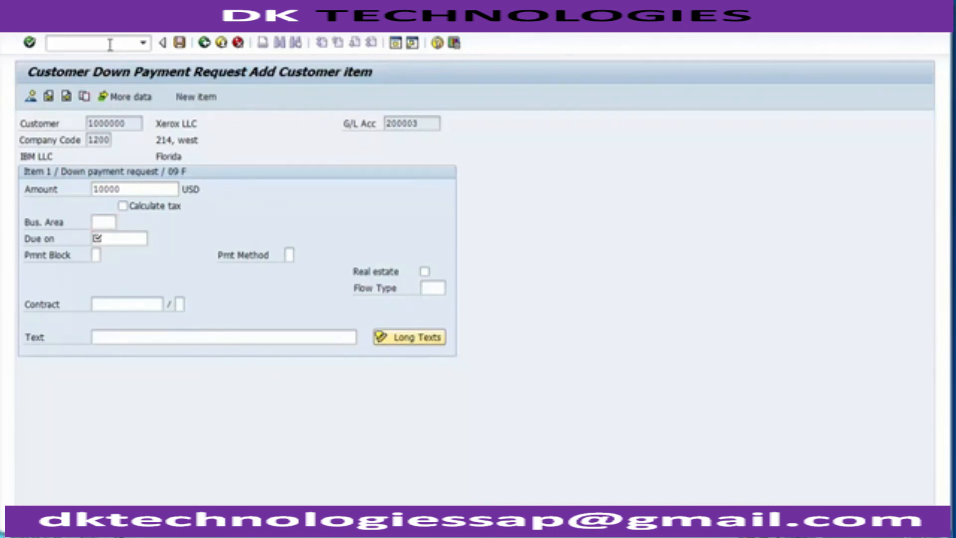
{"action": "key", "text": "F4"}
{"action": "key", "text": "Down"}
{"action": "key", "text": "Down"}
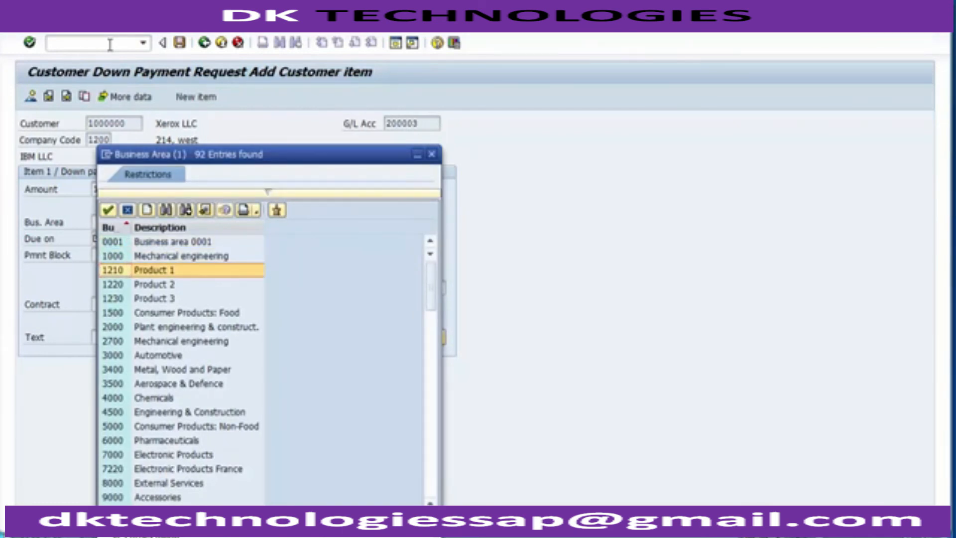
{"action": "key", "text": "Return"}
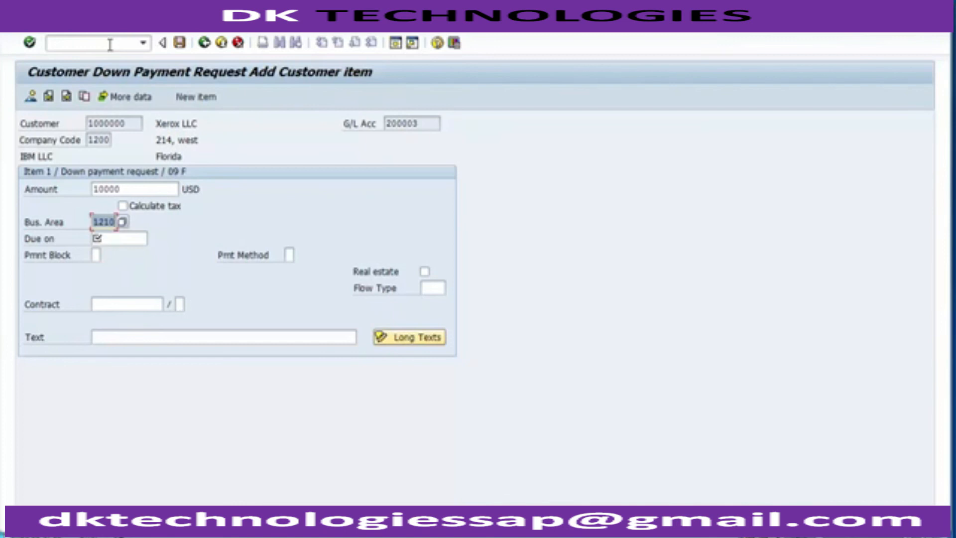
Set the customer item's due date to 16.11.2014 and confirm the entry.
{"action": "key", "text": "Tab"}
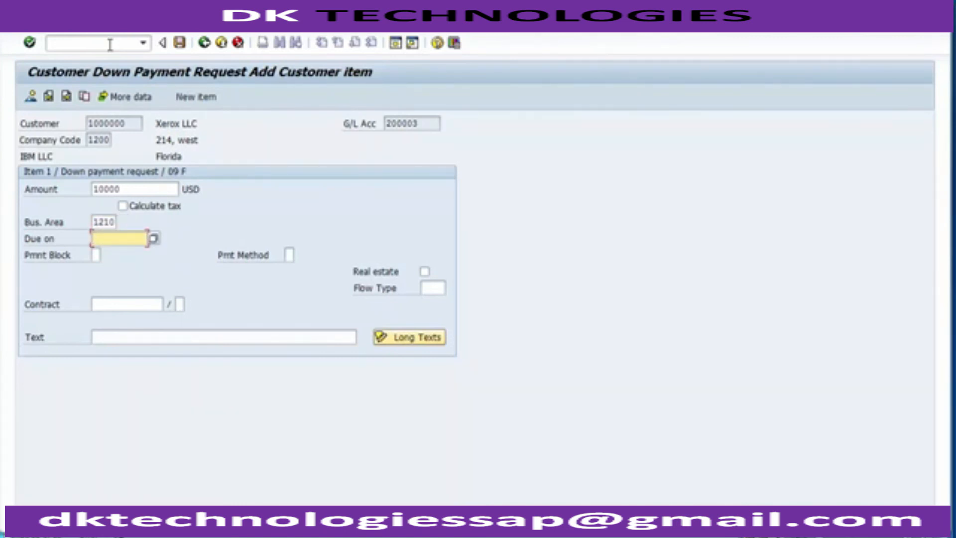
{"action": "type", "text": "14"}
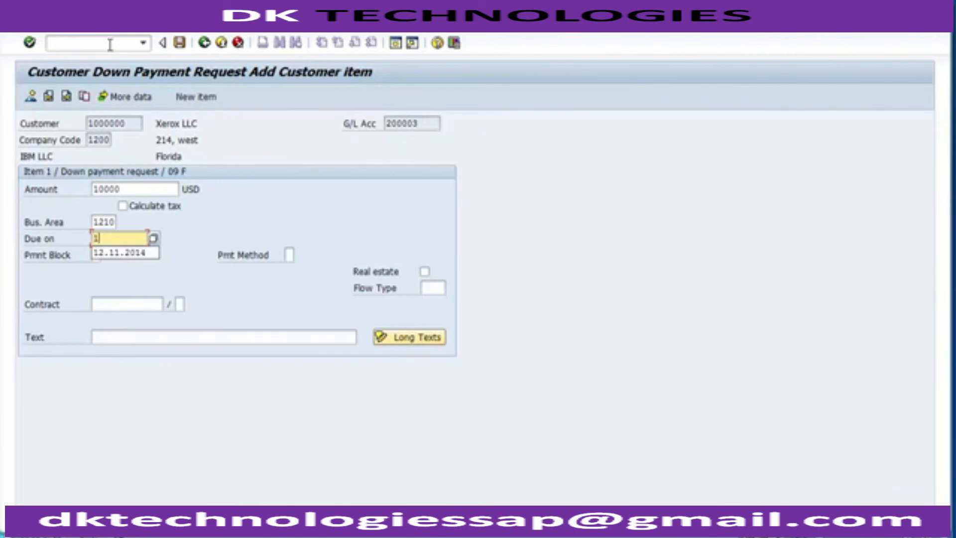
{"action": "type", "text": "112014"}
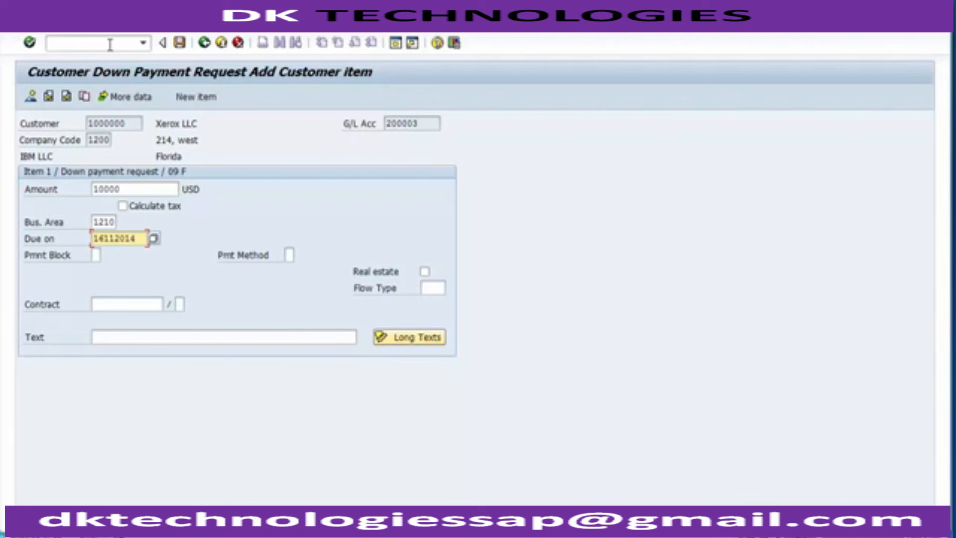
{"action": "key", "text": "Return"}
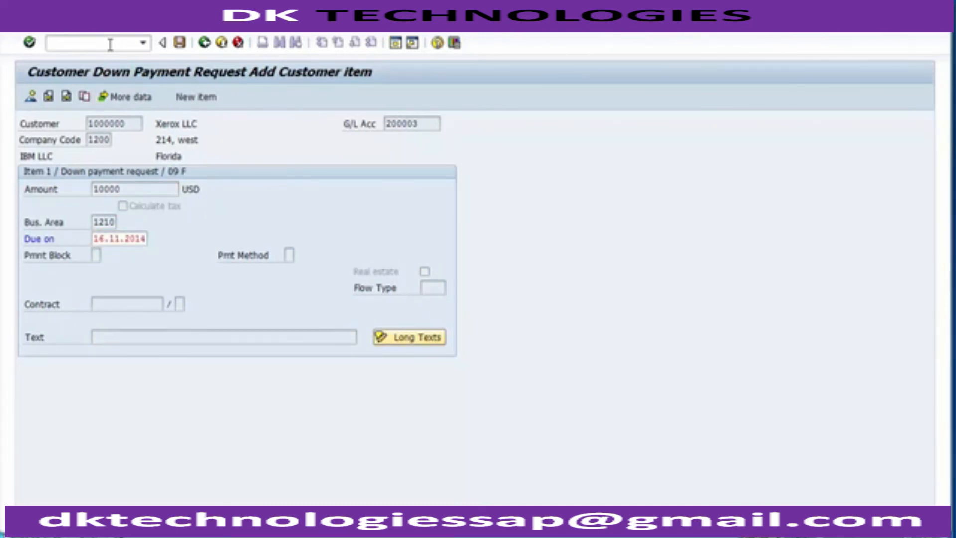
Enter "Advance against PO" as the customer item's text, using the previously entered value.
{"action": "key", "text": "Down"}
{"action": "key", "text": "Down"}
{"action": "key", "text": "Down"}
{"action": "key", "text": "Down"}
{"action": "key", "text": "Down"}
{"action": "key", "text": "Down"}
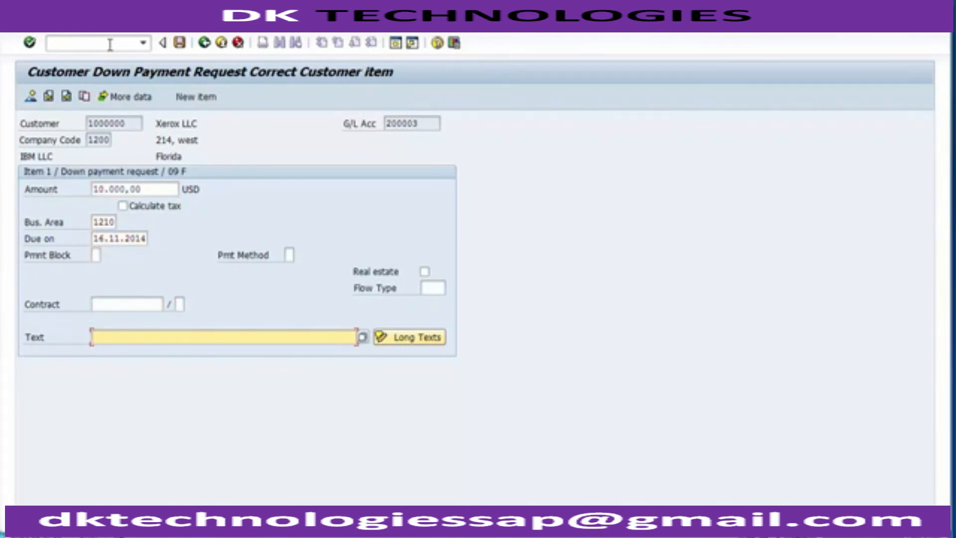
{"action": "type", "text": "Avda"}
{"action": "key", "text": "BackSpace"}
{"action": "key", "text": "BackSpace"}
{"action": "key", "text": "BackSpace"}
{"action": "key", "text": "Down"}
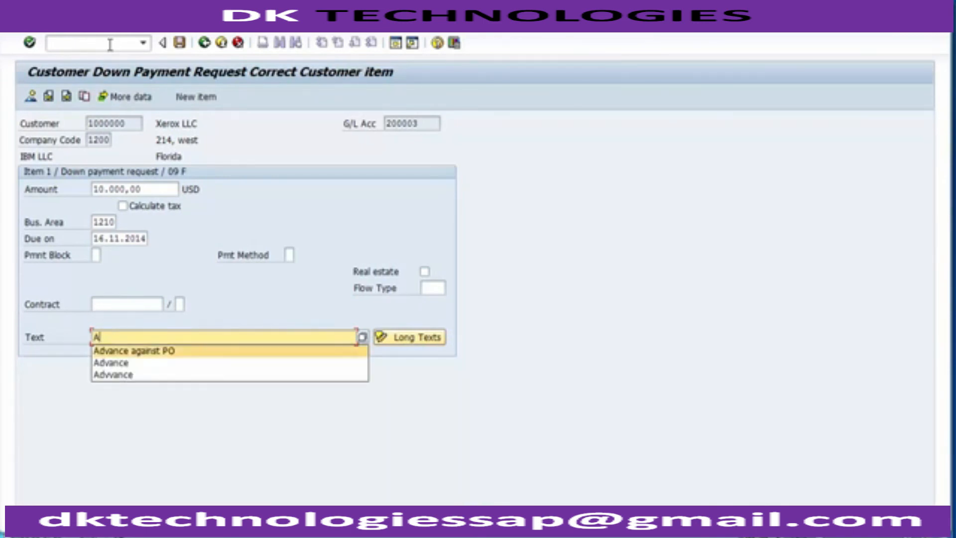
{"action": "key", "text": "Return"}
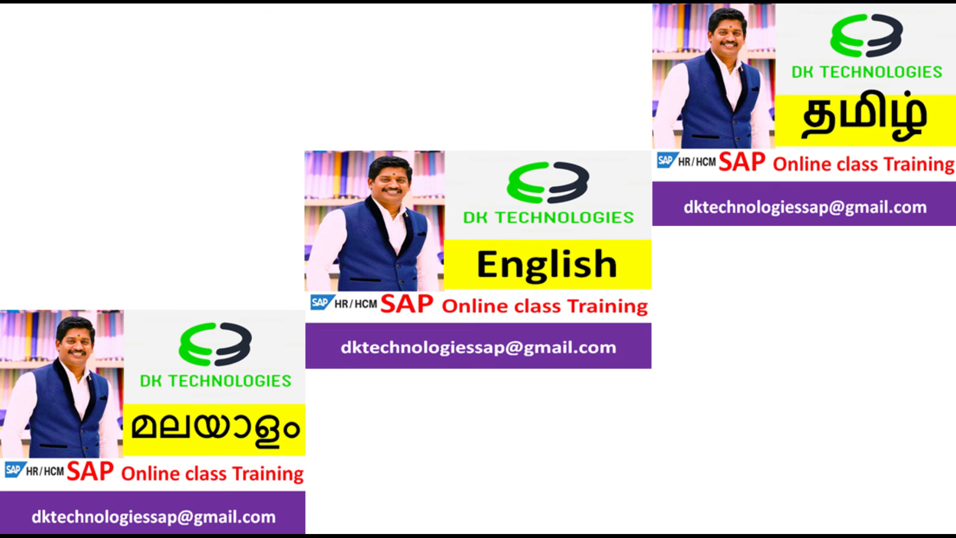